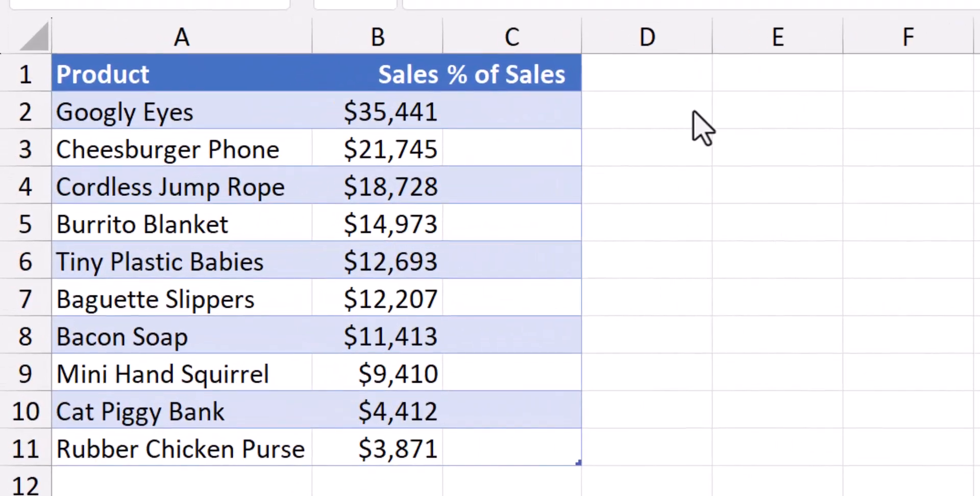
- Enter the formula =B2/SUM($B$2:$B$11) in C2 to calculate each product's share of sales in the % of Sales column
click(509, 111)
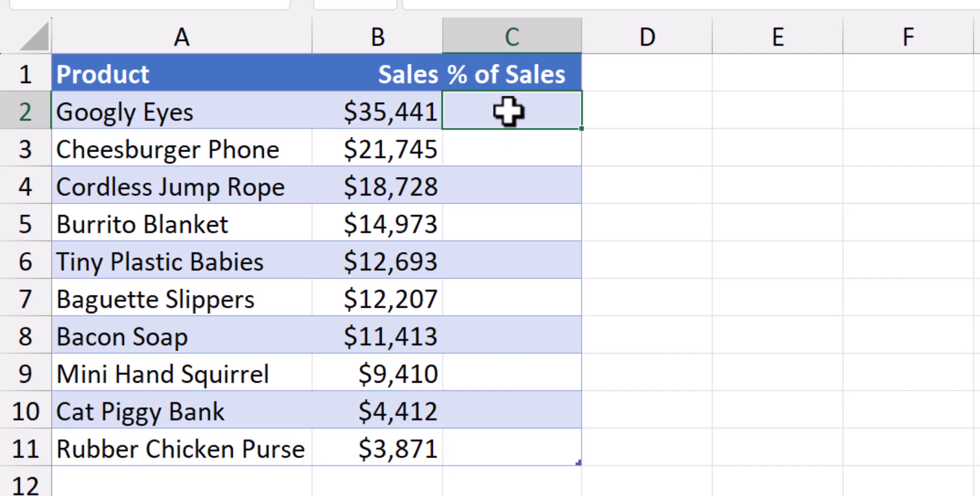
text(=)
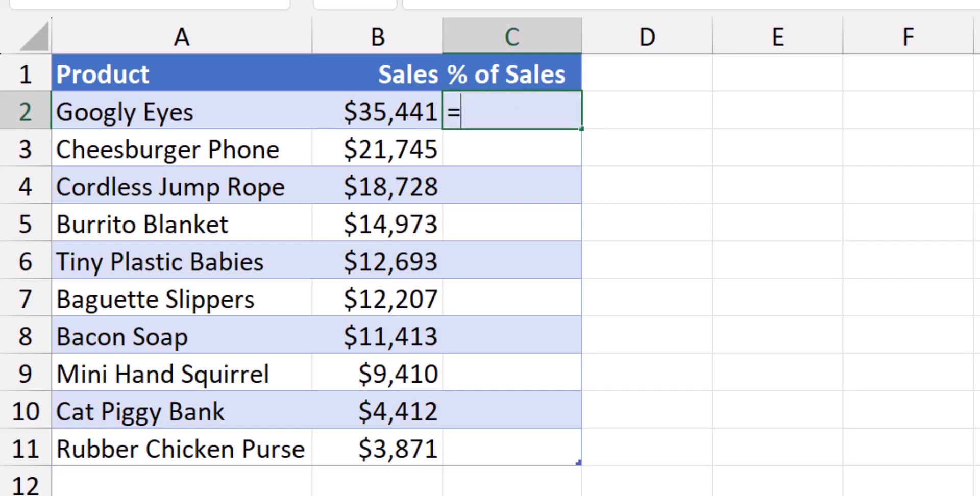
text(B2)
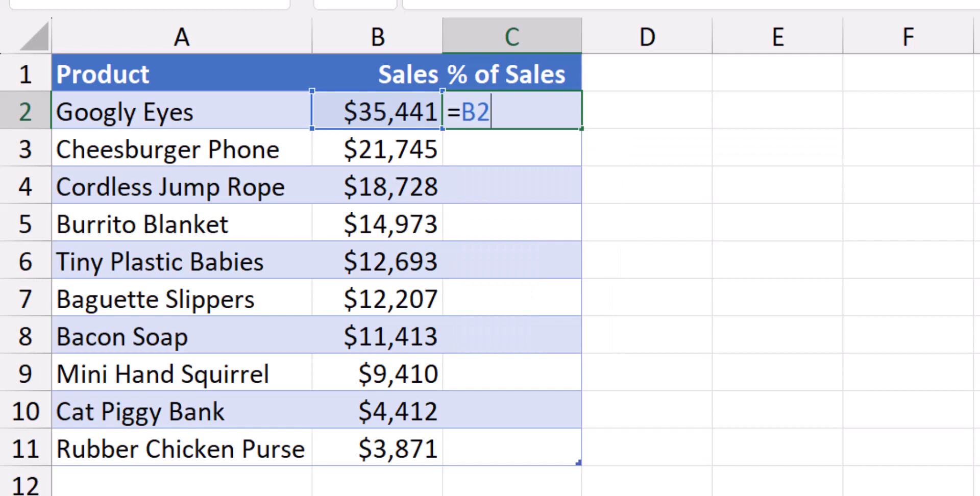
text(/SUM()
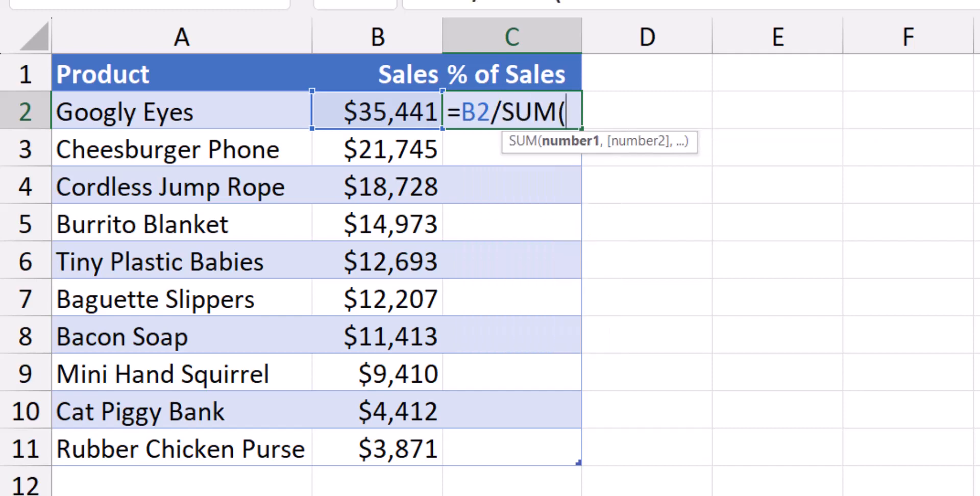
text(B2:)
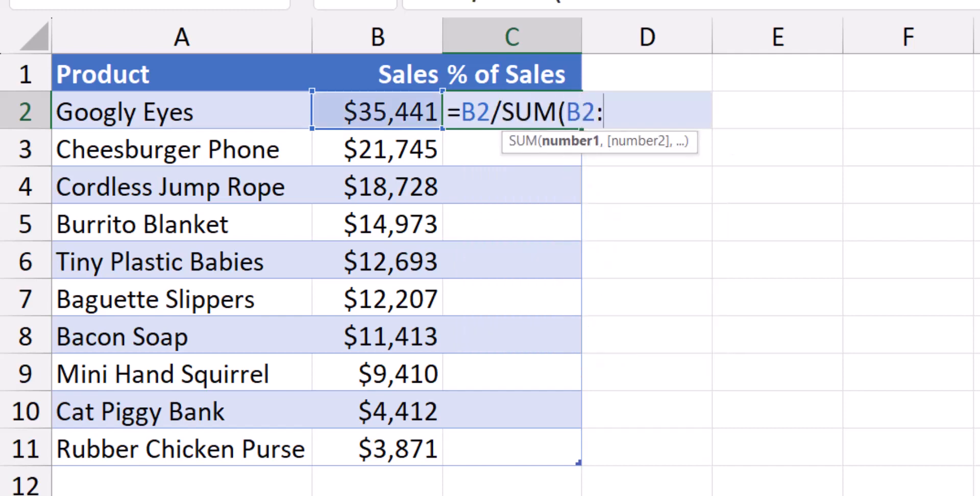
text(B11))
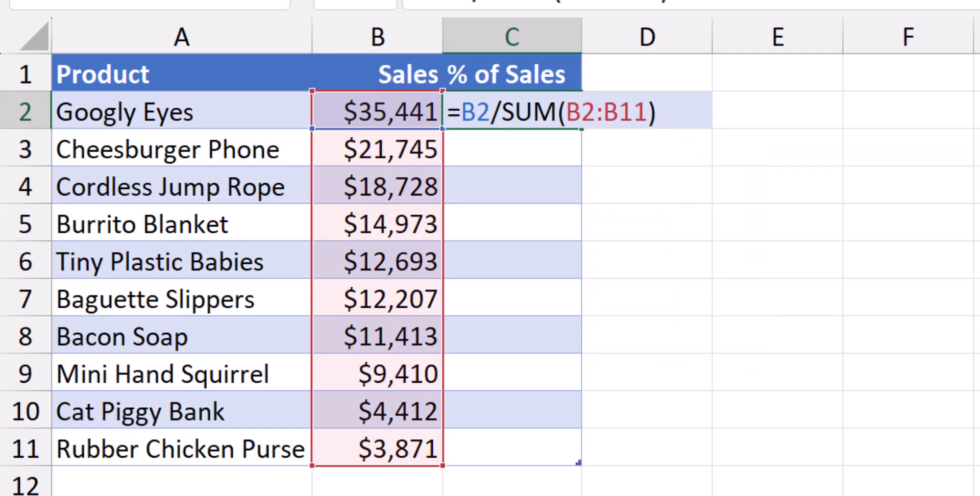
drag(567, 112, 647, 111)
key(F4)
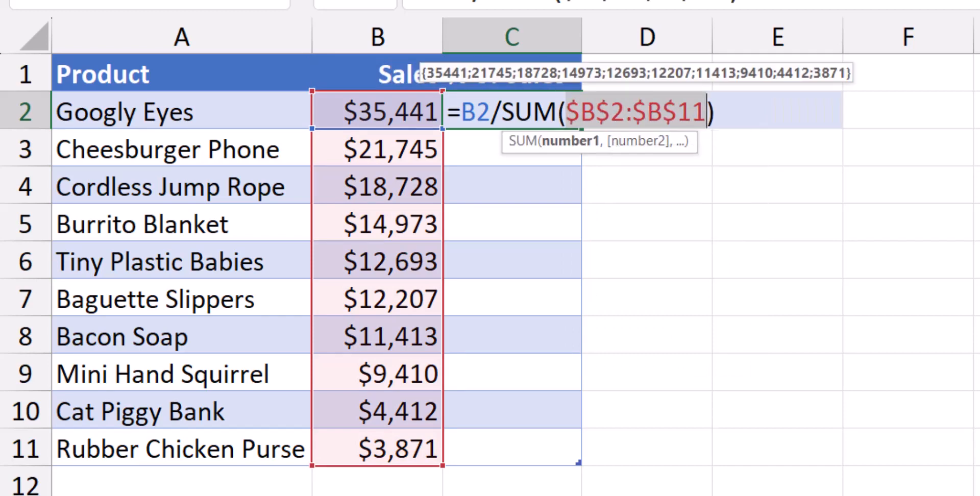
key(Return)
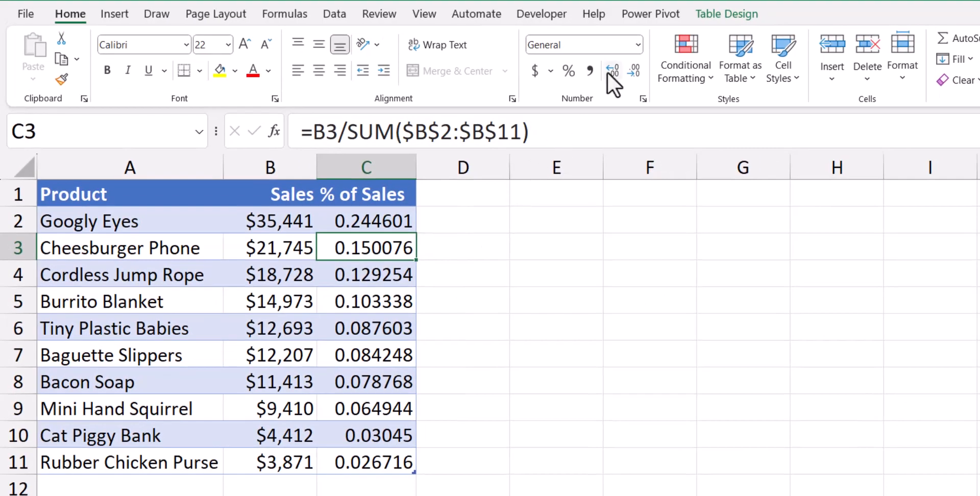
- Format the % of Sales values in C2:C11 as percentages with two decimal places
click(368, 173)
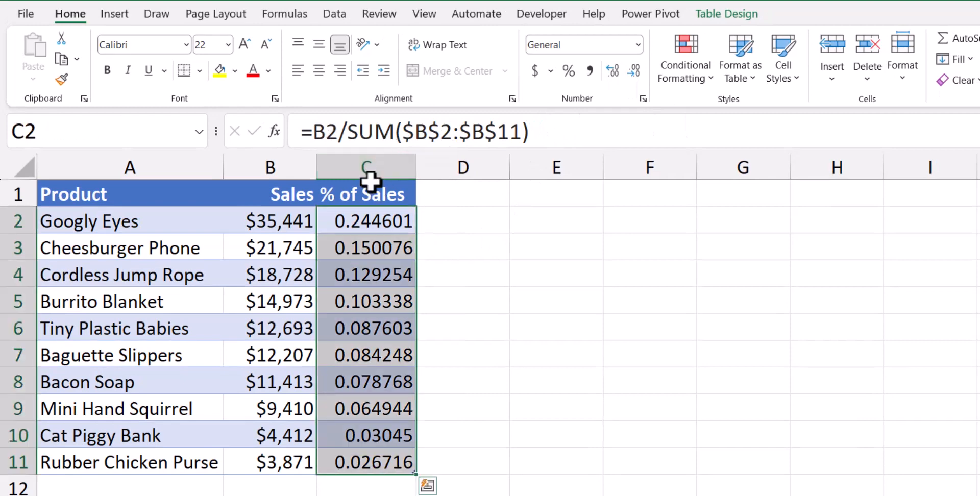
click(567, 73)
click(613, 72)
click(615, 73)
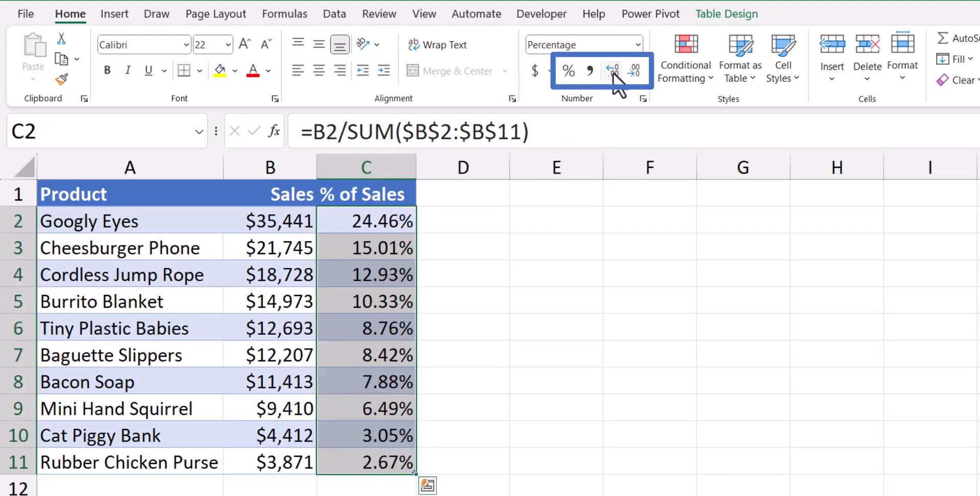
click(387, 219)
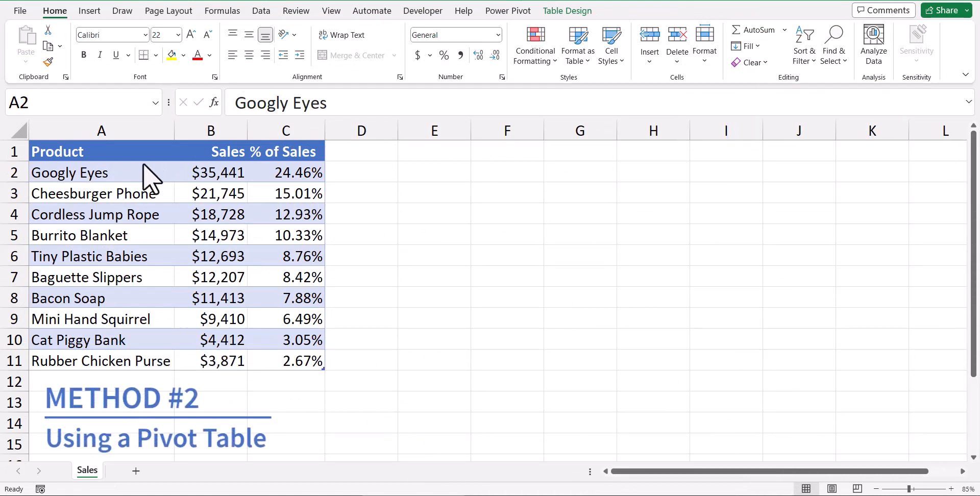
- Insert a PivotTable from the table's Product and Sales columns, placed on the existing worksheet at cell E1
click(91, 11)
click(32, 37)
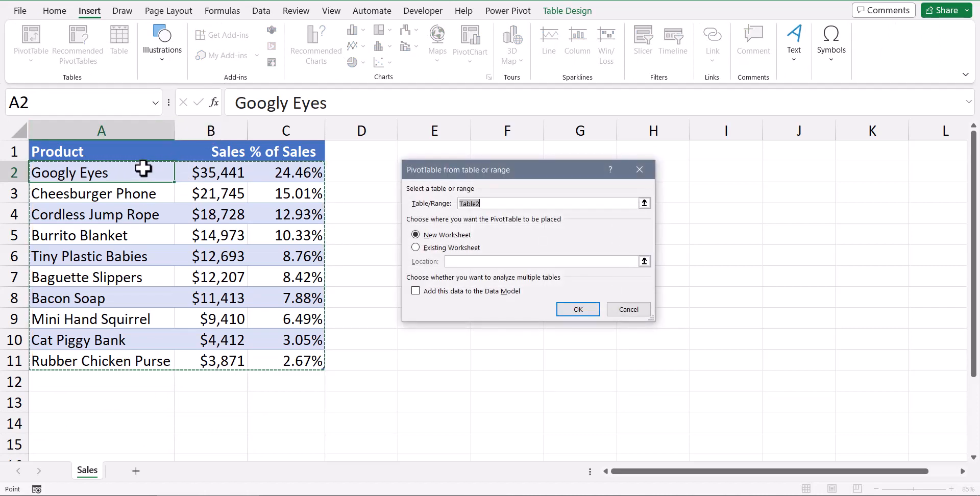
drag(109, 149, 204, 357)
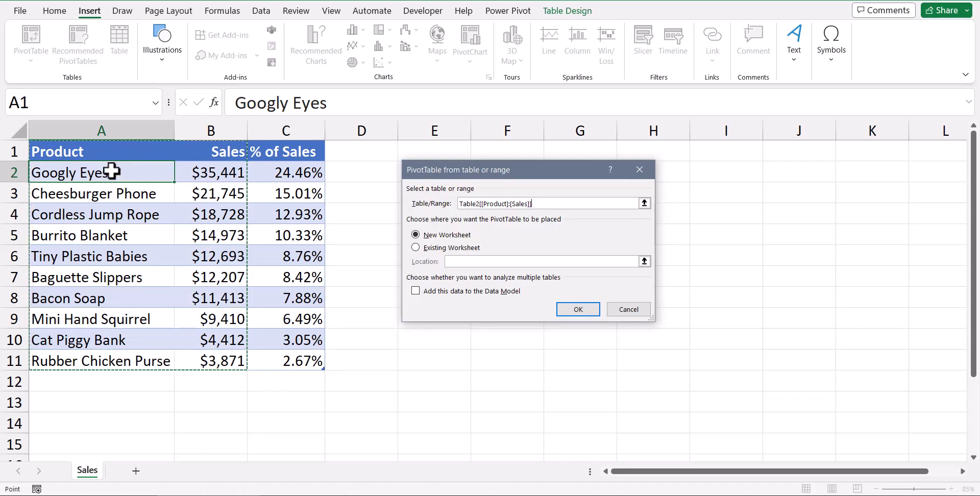
click(434, 249)
click(432, 149)
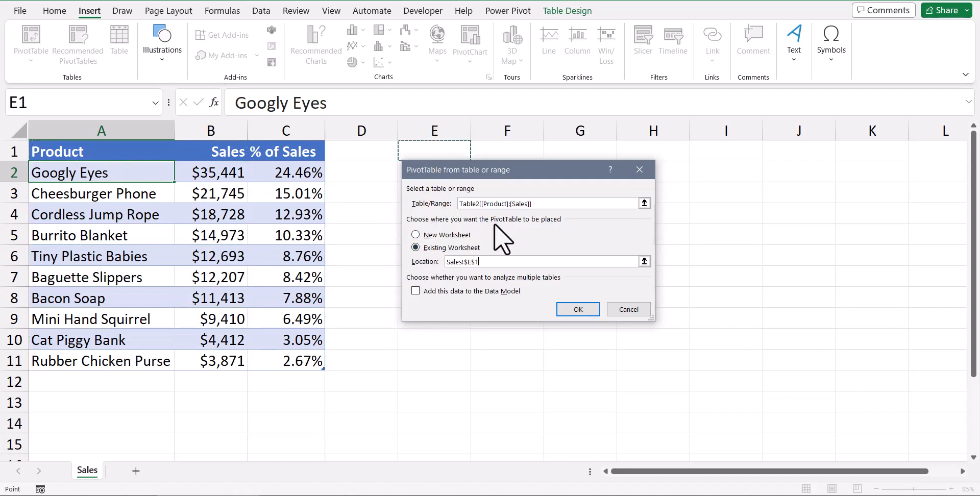
click(586, 311)
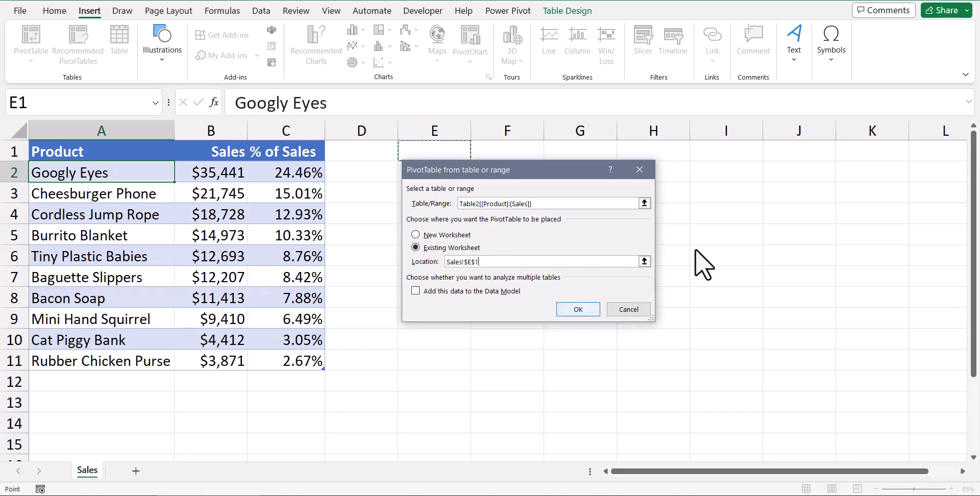
- Add Product as the PivotTable's rows and Sales as its values, and show the report in tabular form
click(771, 206)
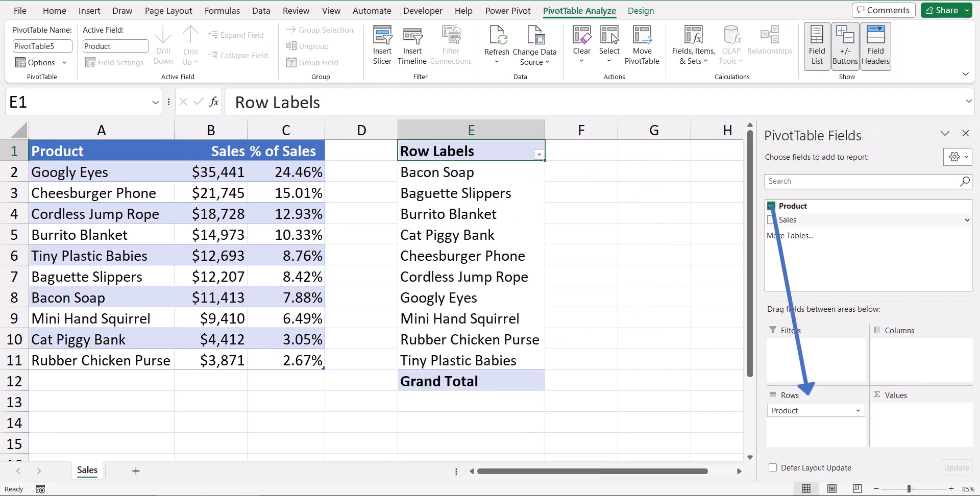
click(771, 220)
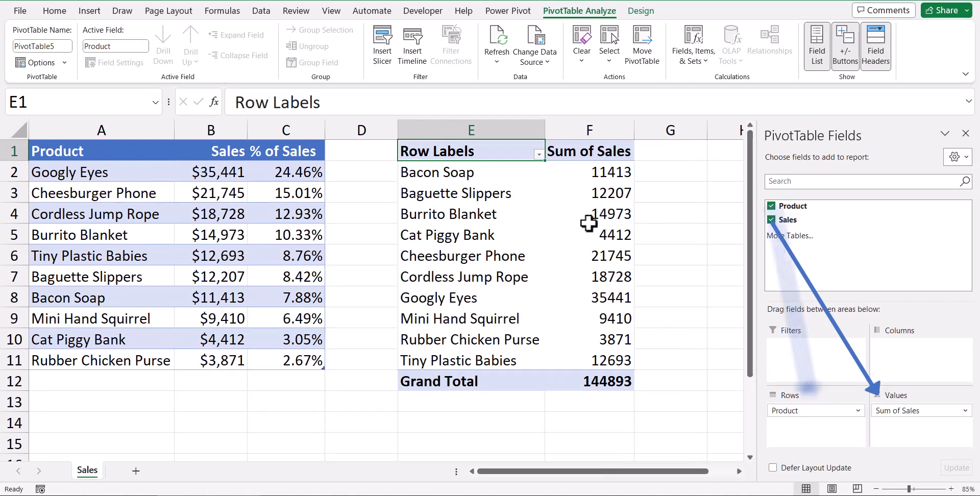
click(641, 10)
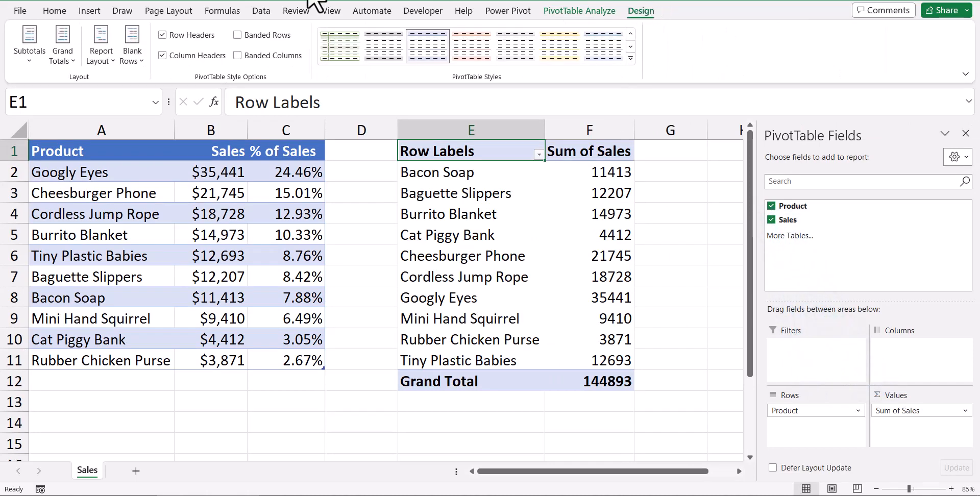
click(99, 45)
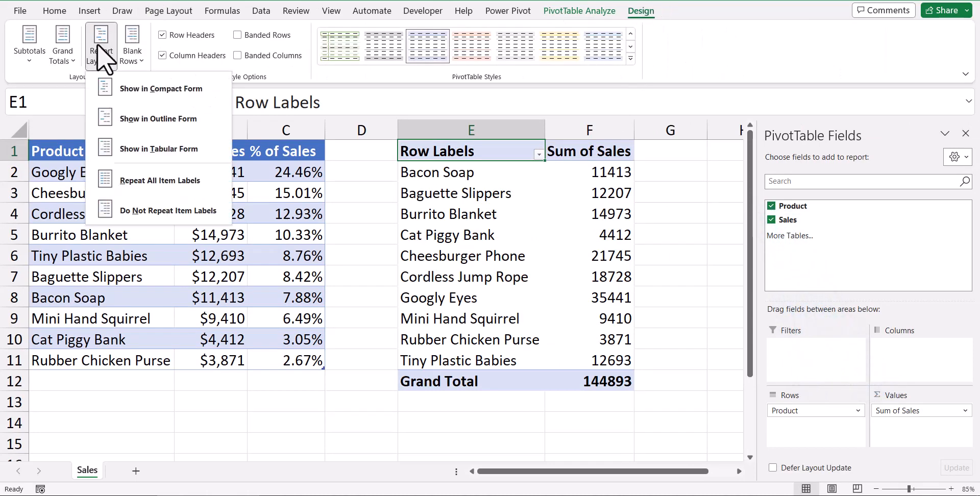
click(130, 149)
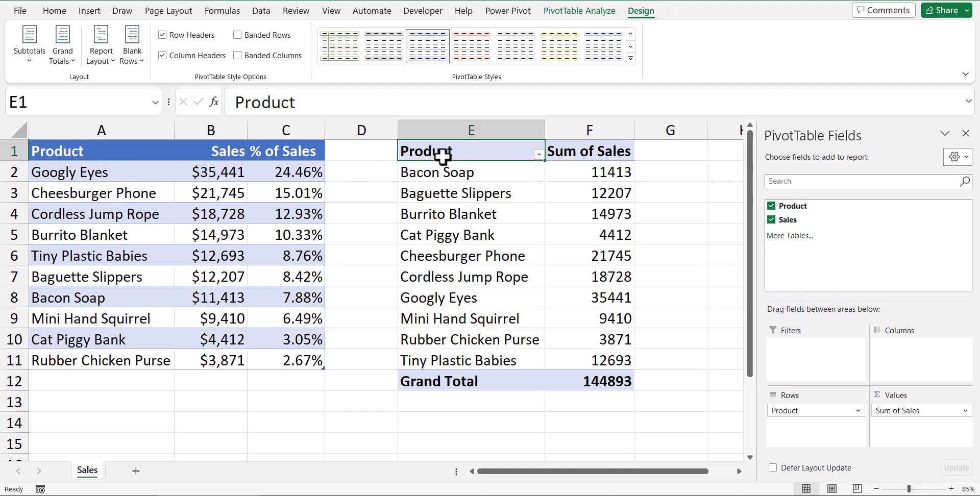
- Rename the Sum of Sales header in F1 to "Sales " with a trailing space and right-align it
click(589, 151)
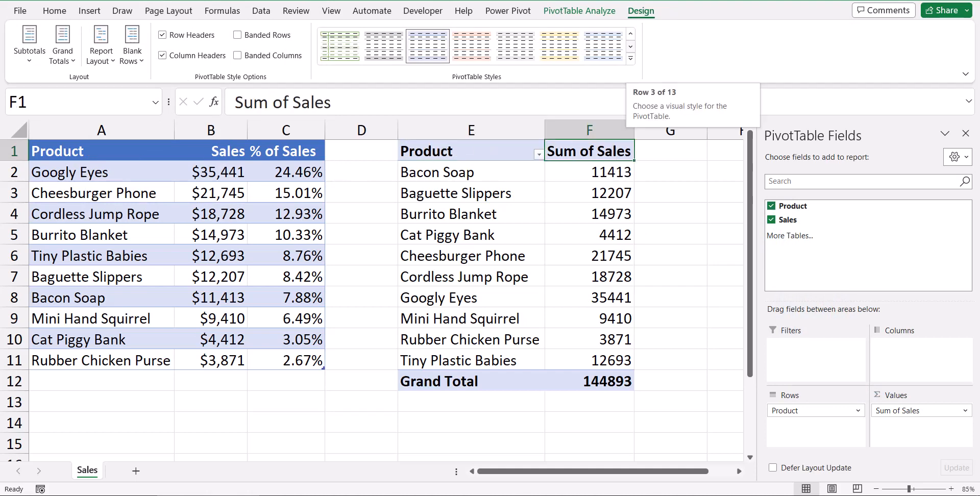
text(Sale)
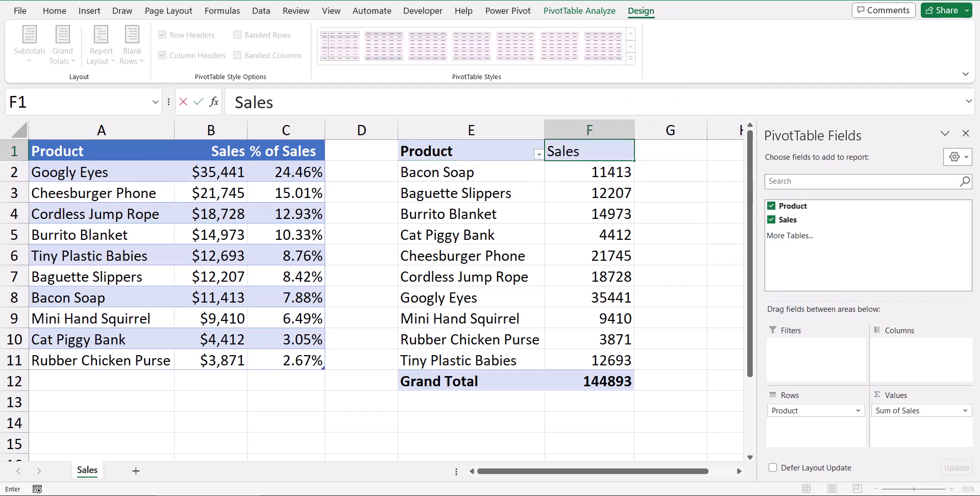
text(s)
click(580, 153)
click(55, 10)
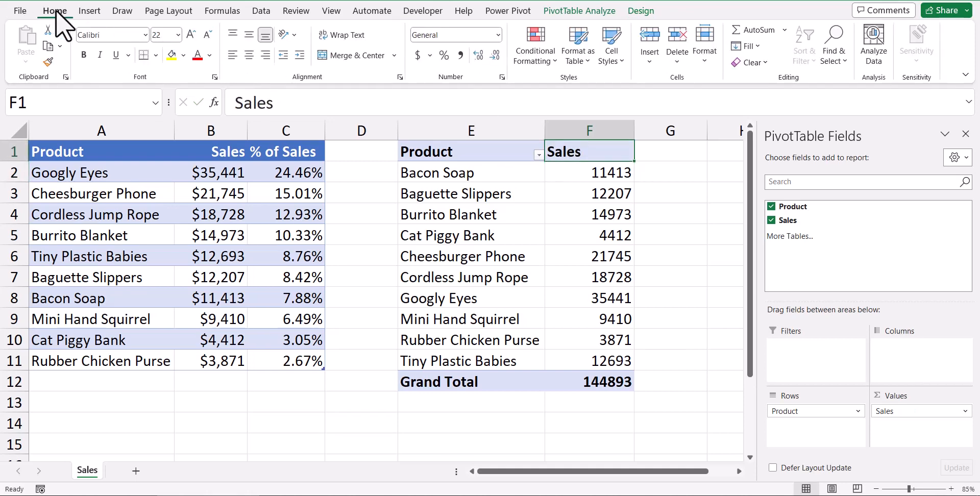
click(266, 57)
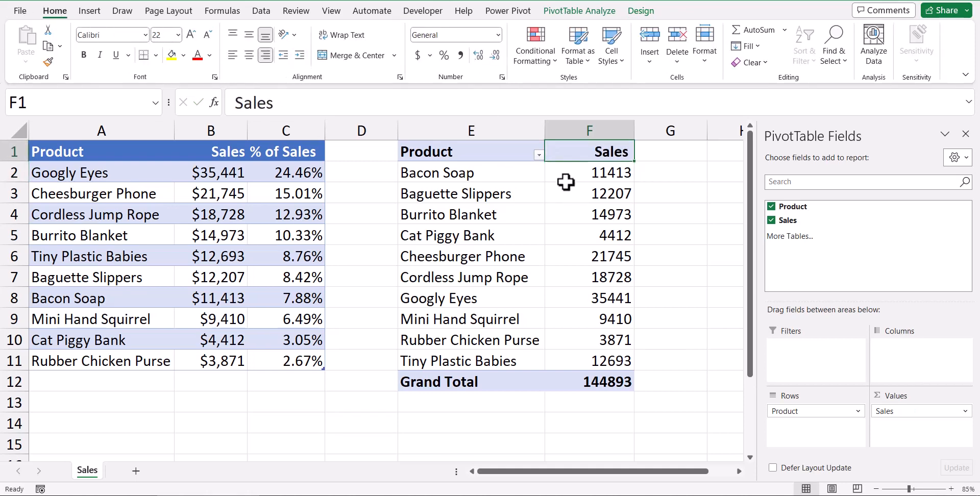
- Set the number format of the PivotTable's Sales values to Currency with 0 decimal places and the $ symbol
right_click(579, 192)
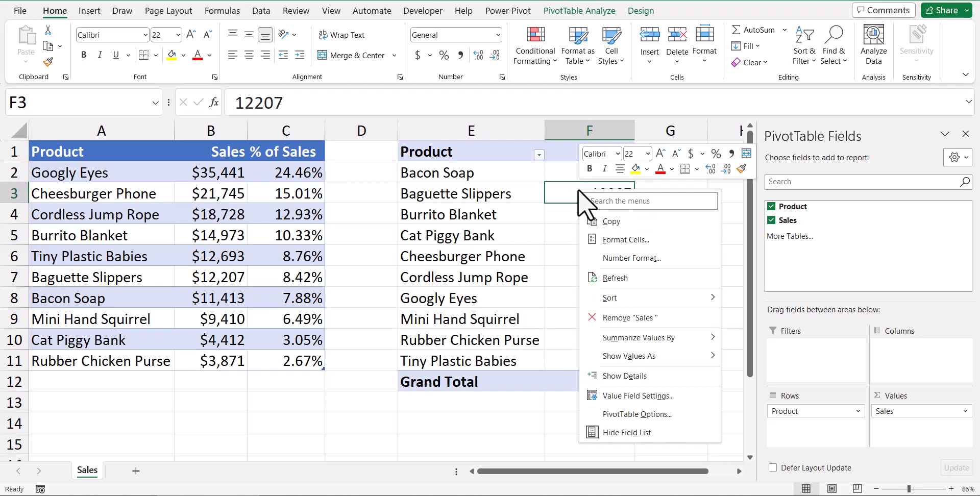
click(590, 257)
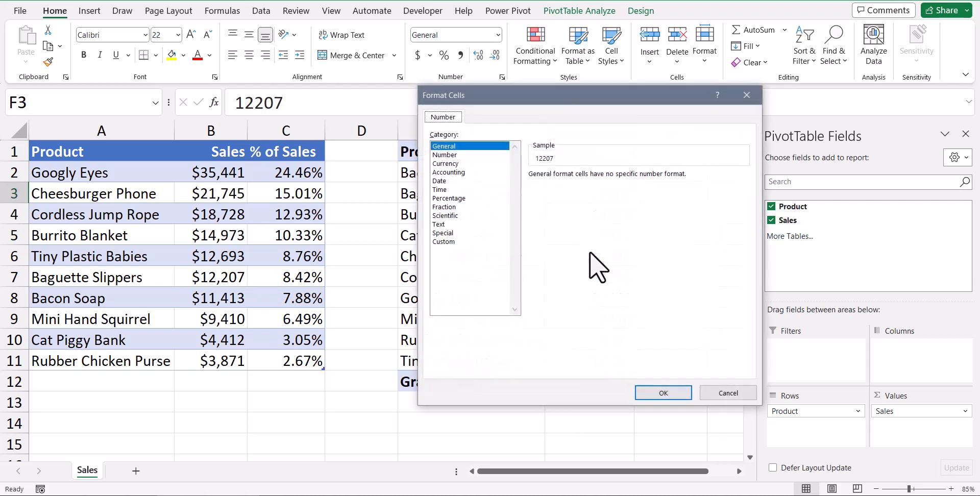
click(455, 163)
click(619, 179)
click(619, 179)
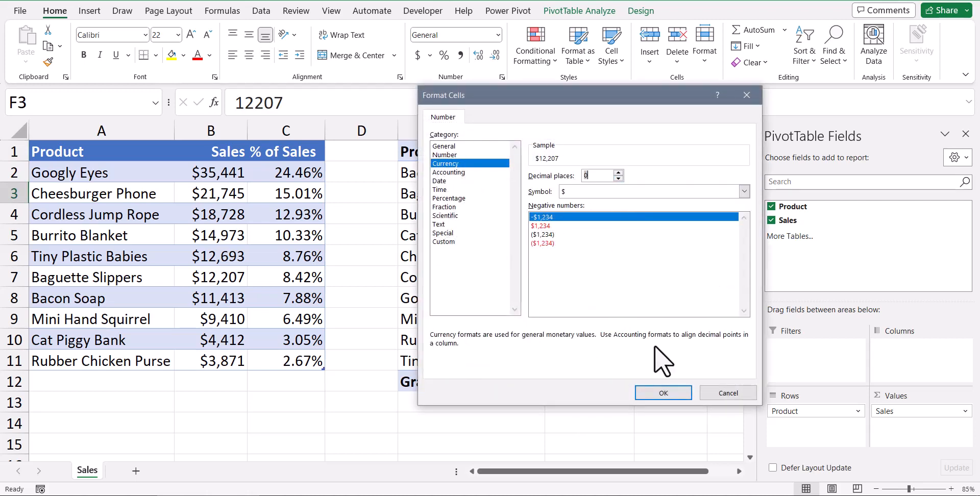
click(663, 394)
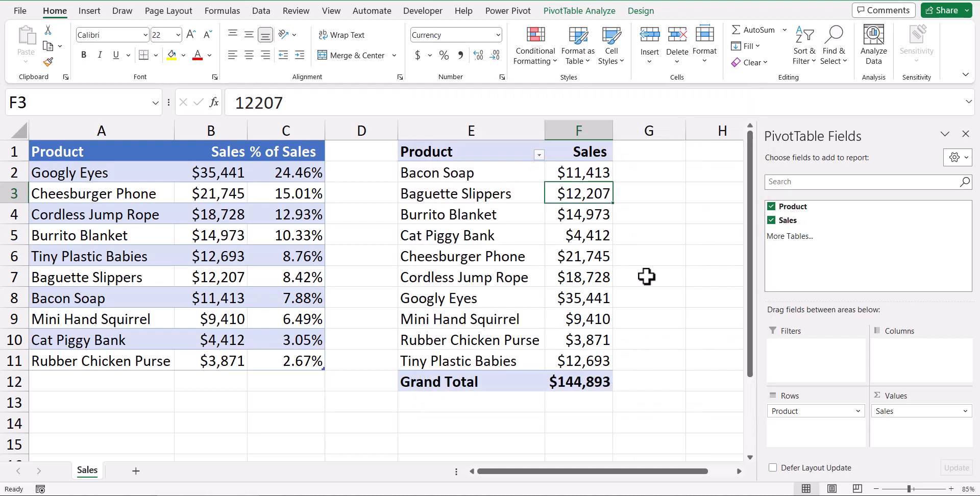
- Add Sales to the PivotTable values a second time and show the new column as % of Grand Total
drag(786, 220, 868, 414)
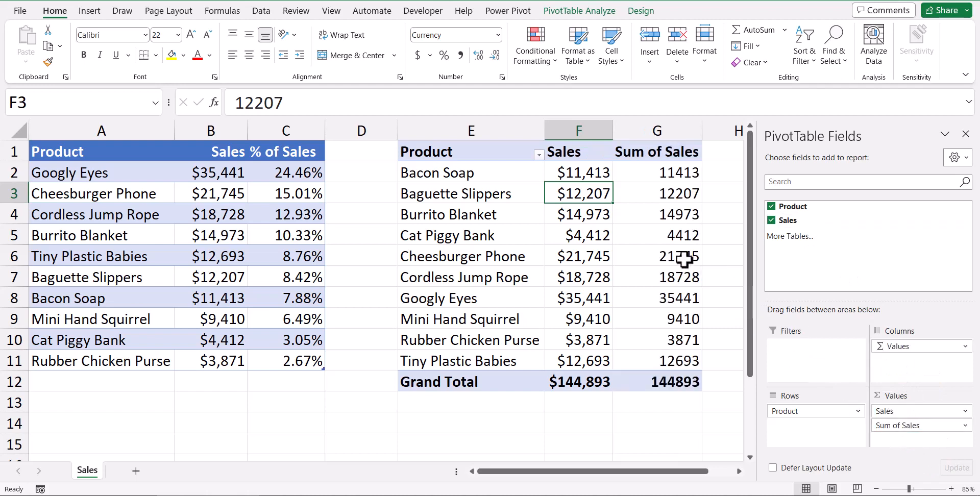
right_click(640, 232)
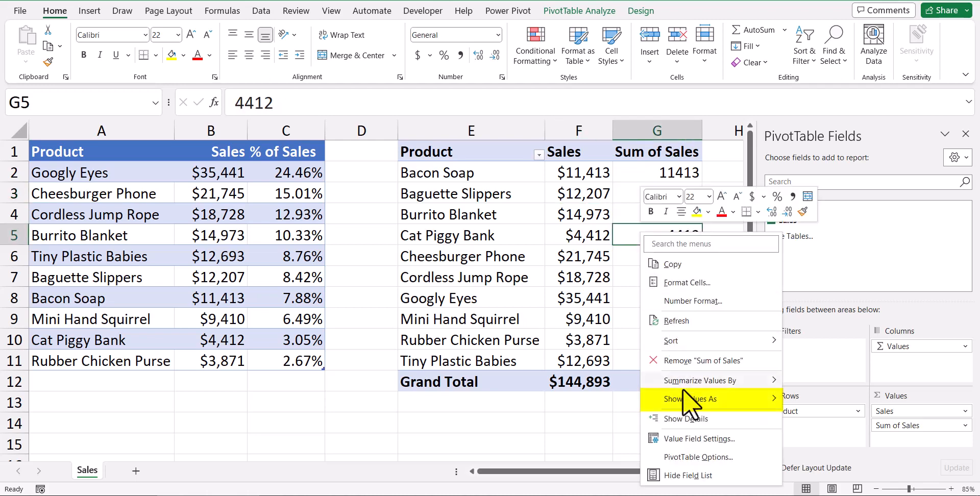
mouse_move(684, 400)
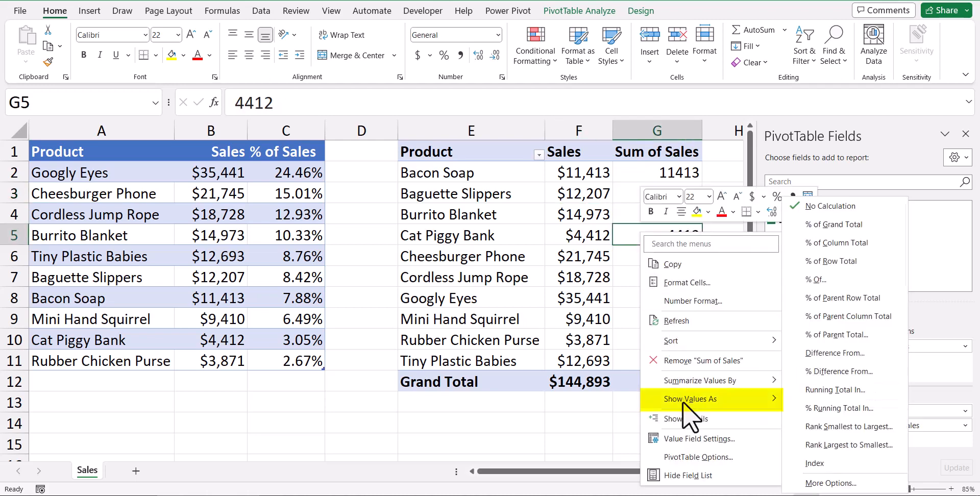
click(841, 230)
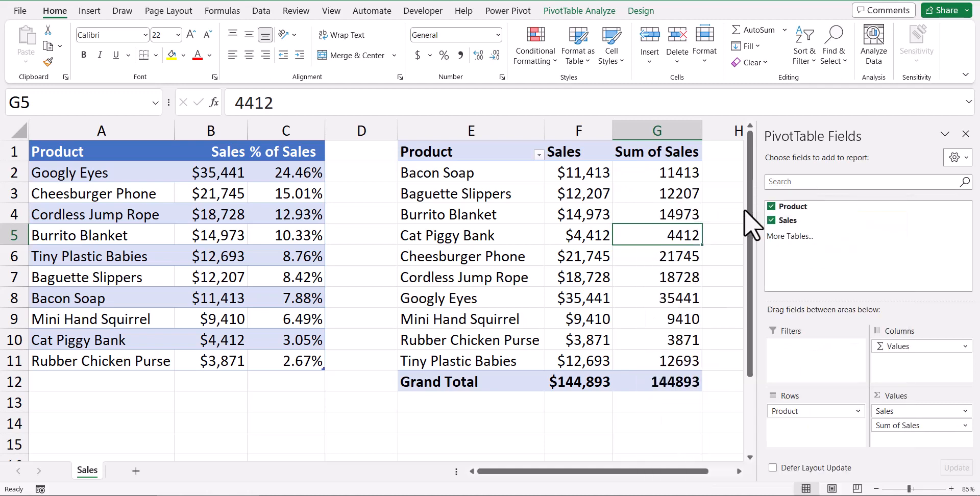
- Sort the PivotTable by its Sum of Sales percentage column from largest to smallest
right_click(638, 196)
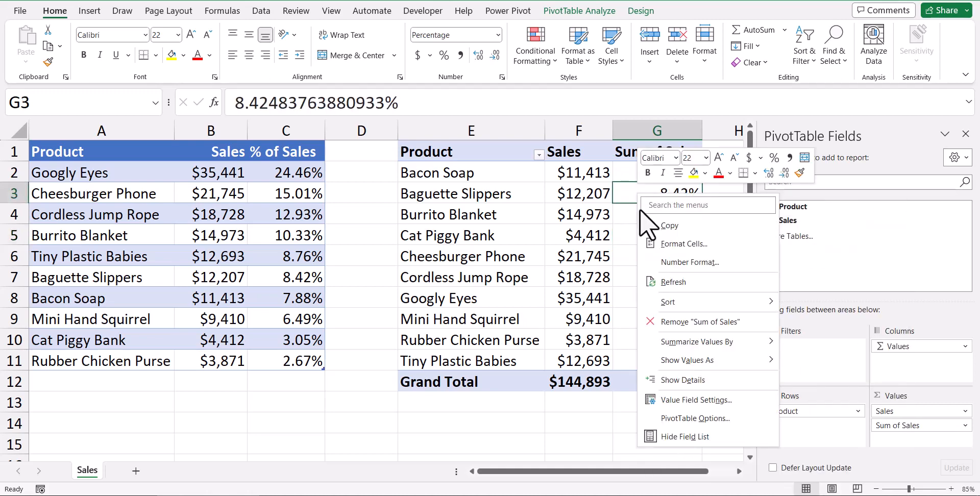
mouse_move(659, 300)
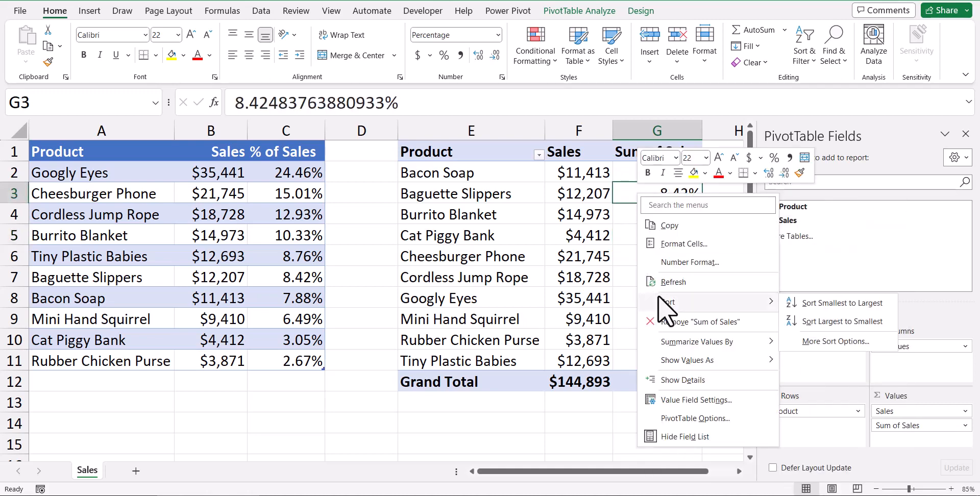
click(790, 321)
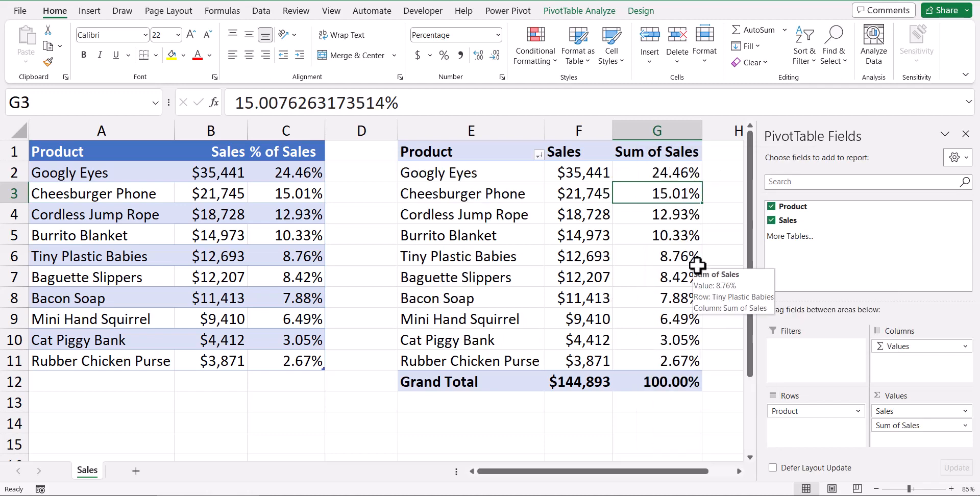
- Rename the PivotTable's Sum of Sales percentage header in G1 to "% of Sales"
click(684, 149)
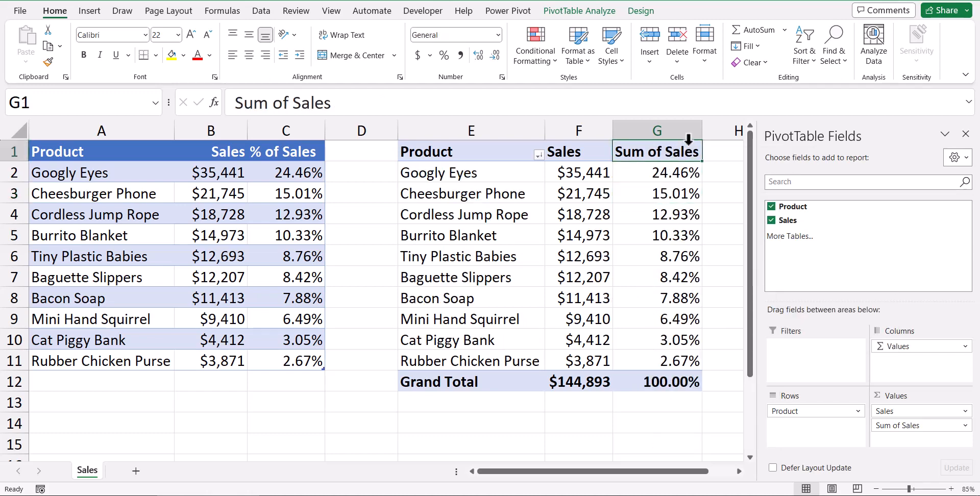
text(% of Sale)
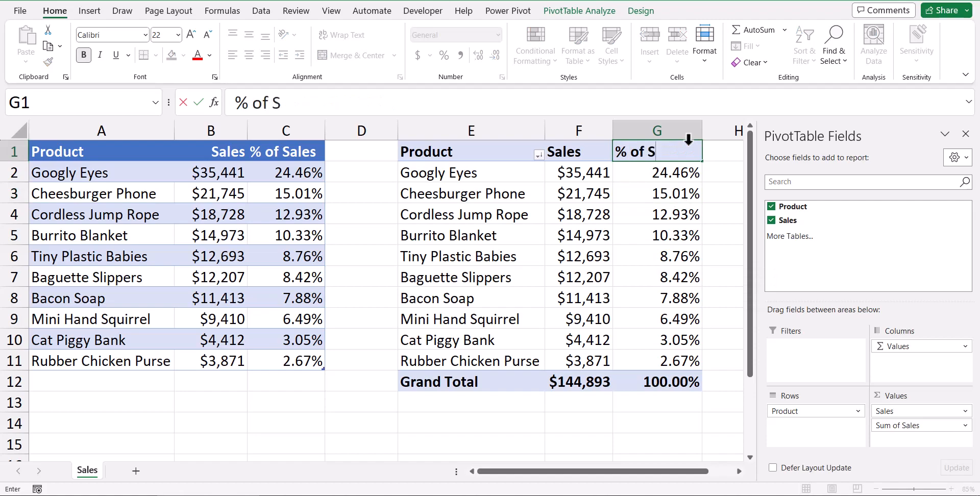
text(s)
key(Return)
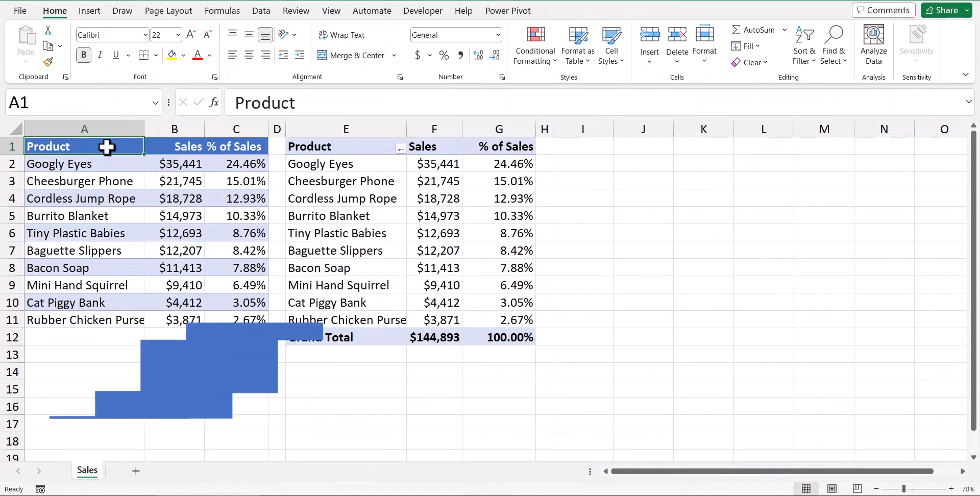
- Load the Product and Sales range A1:B11 into the Power Query Editor as a query from table/range
drag(106, 147, 184, 320)
click(260, 11)
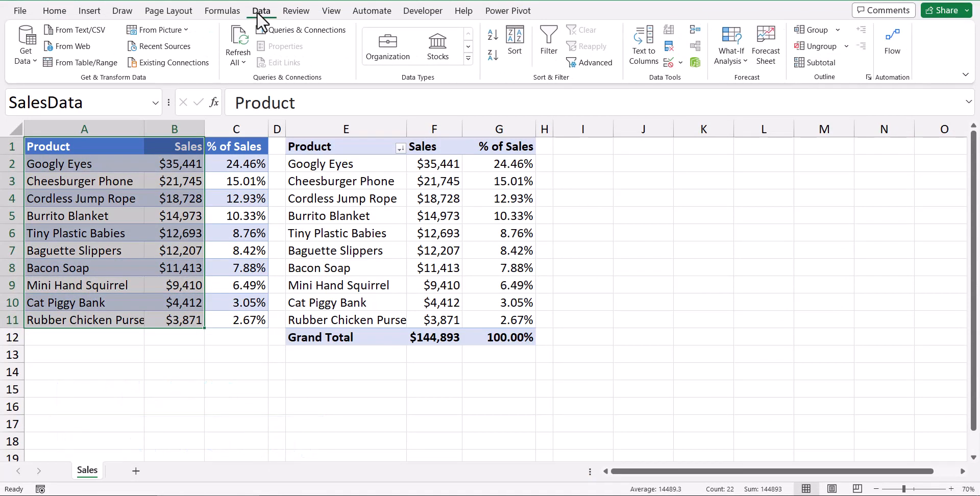
click(57, 63)
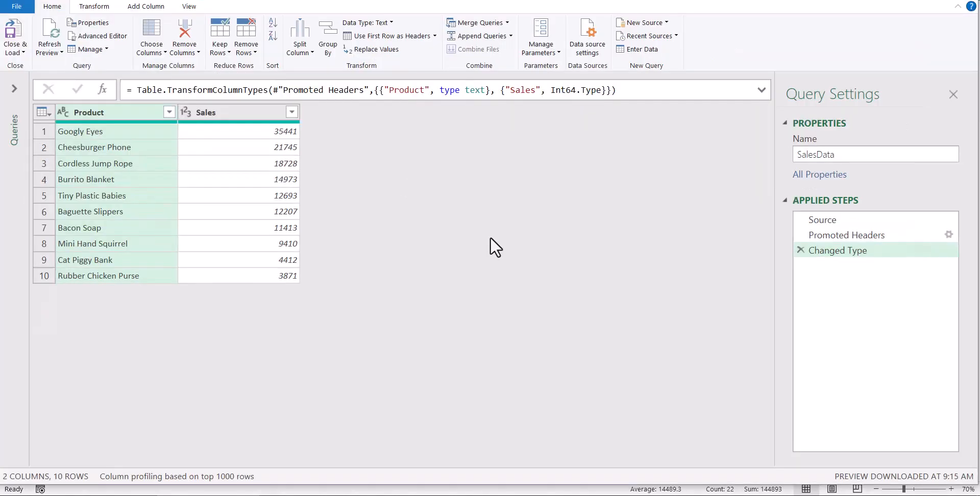
- Rename the Changed Type applied step to "Subtotals"
right_click(837, 251)
click(744, 247)
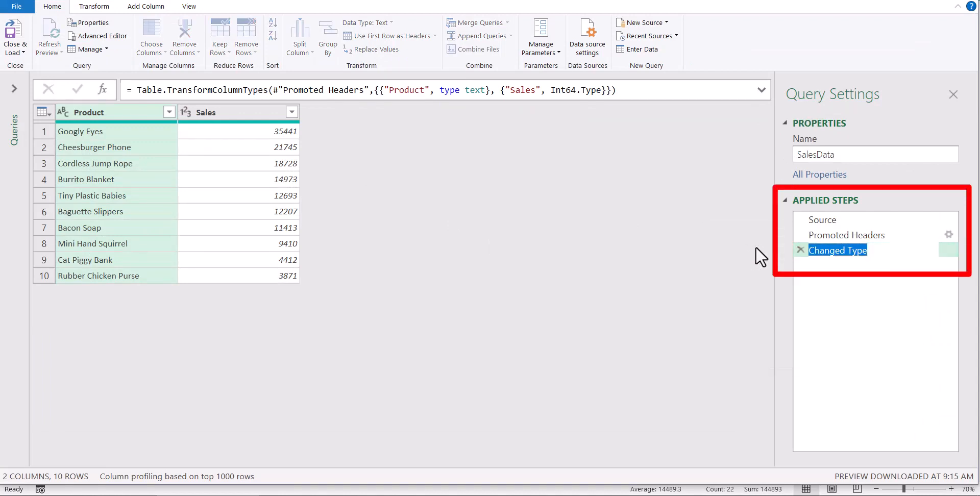
text(Subtotals)
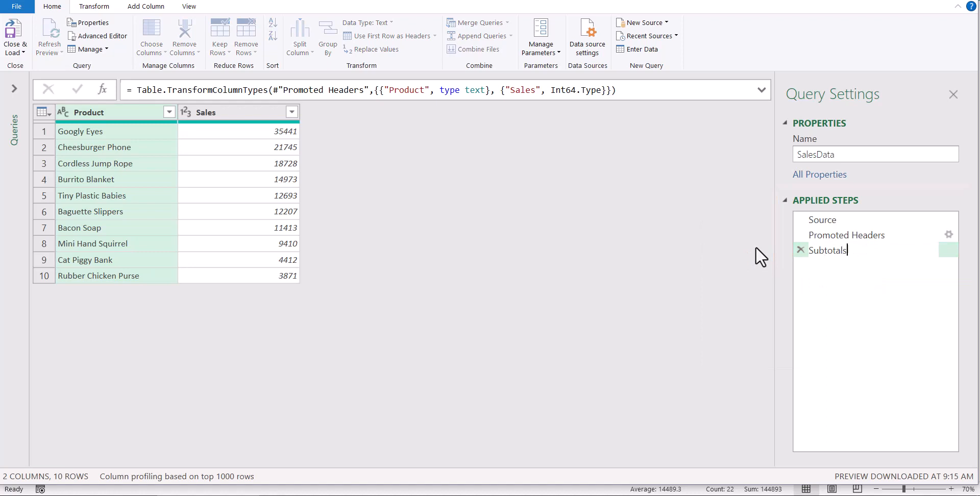
key(Return)
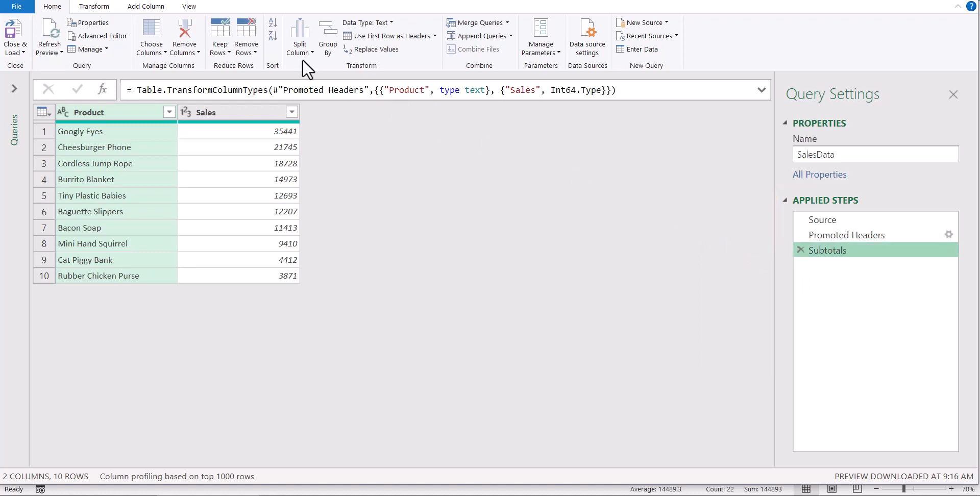
- Calculate the sum of the Sales column as a new query step
click(222, 119)
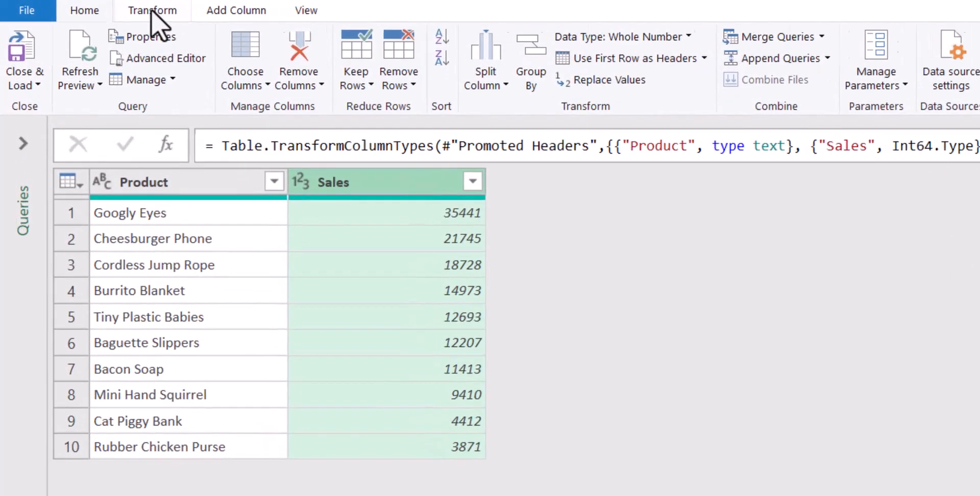
click(93, 6)
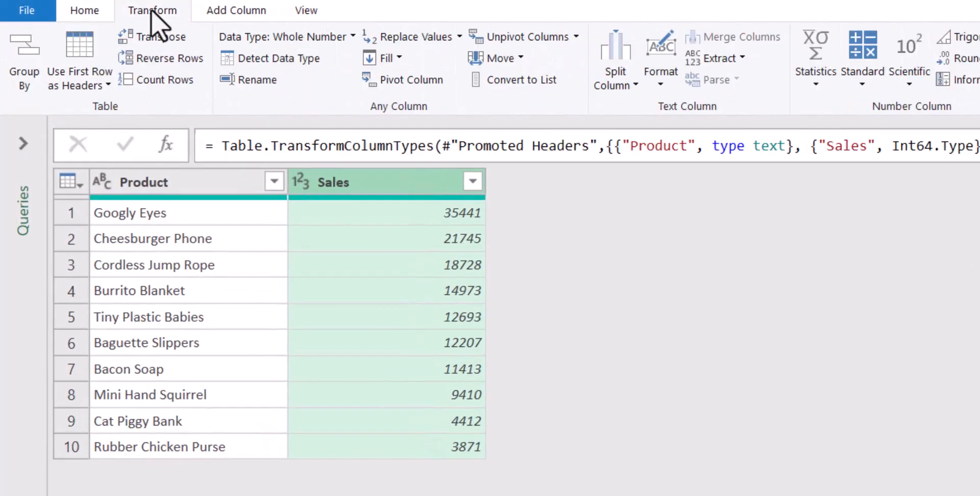
click(829, 75)
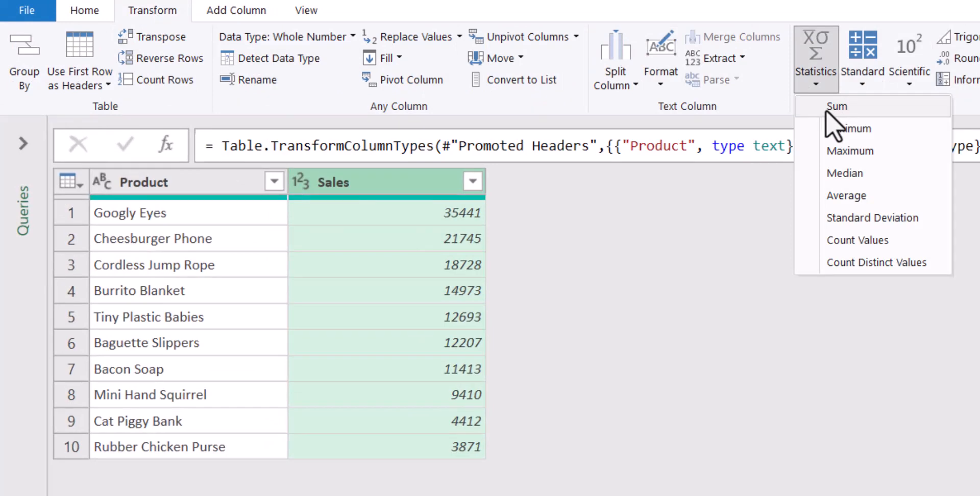
click(834, 107)
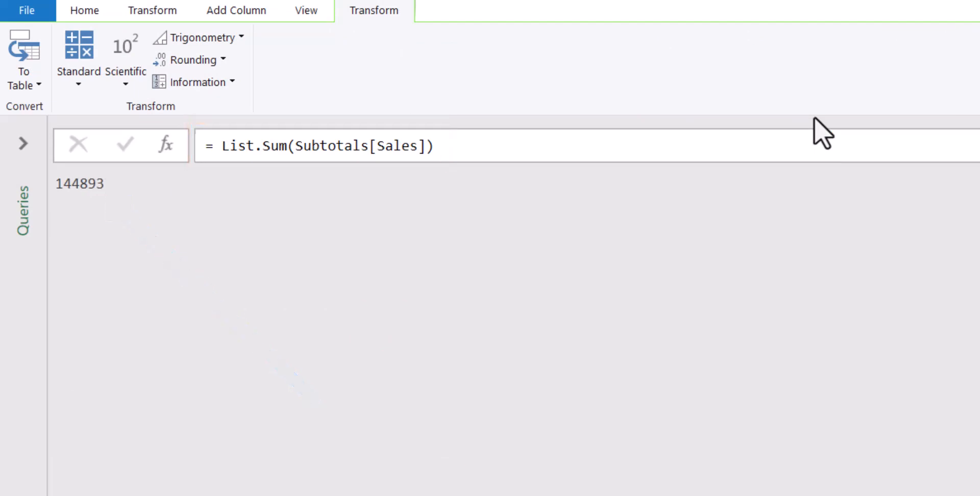
- Add a custom query step with the formula = Subtotals to bring back the product table
click(166, 152)
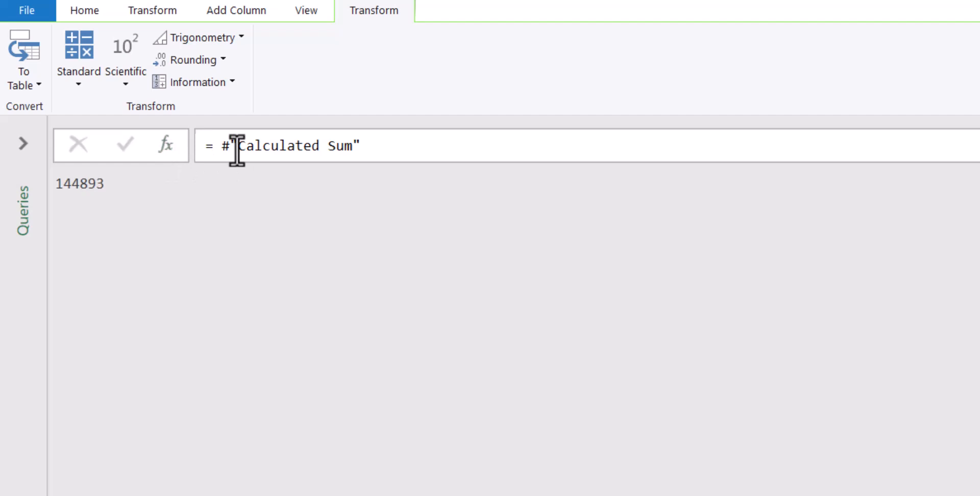
drag(219, 149, 475, 144)
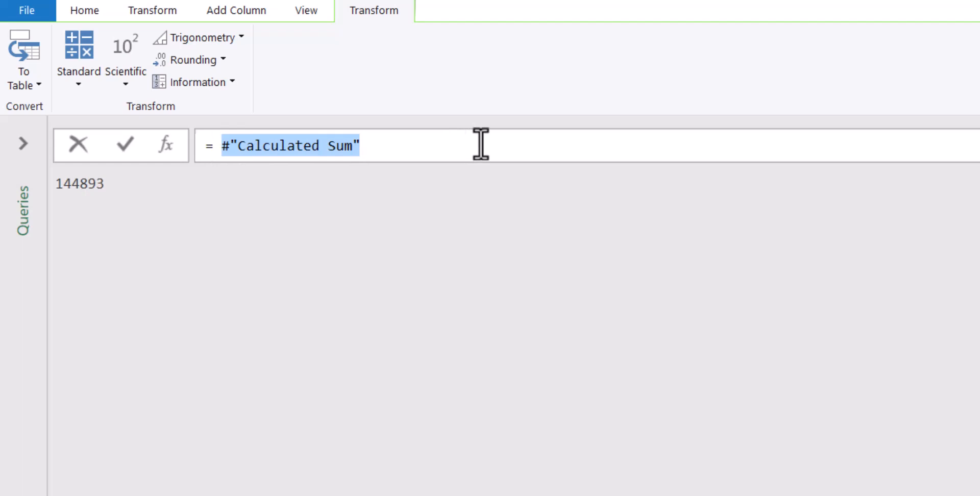
text(Subtotals)
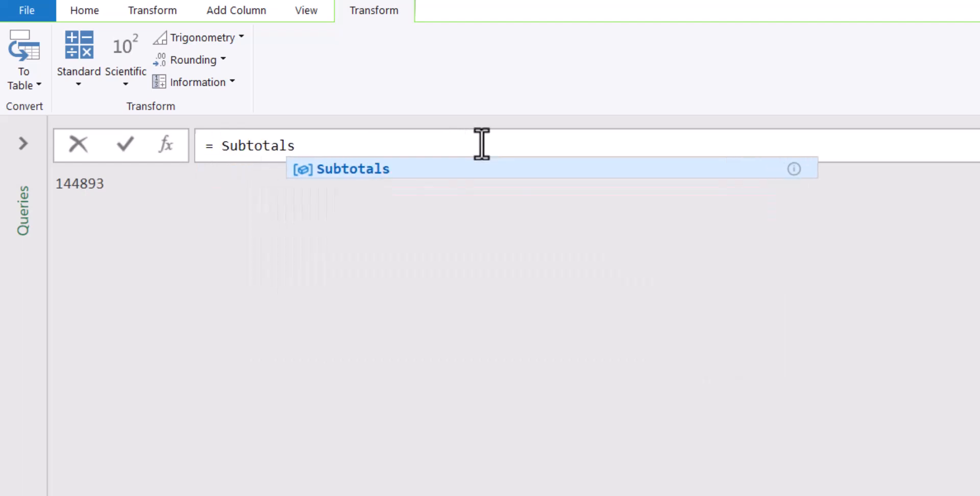
click(126, 146)
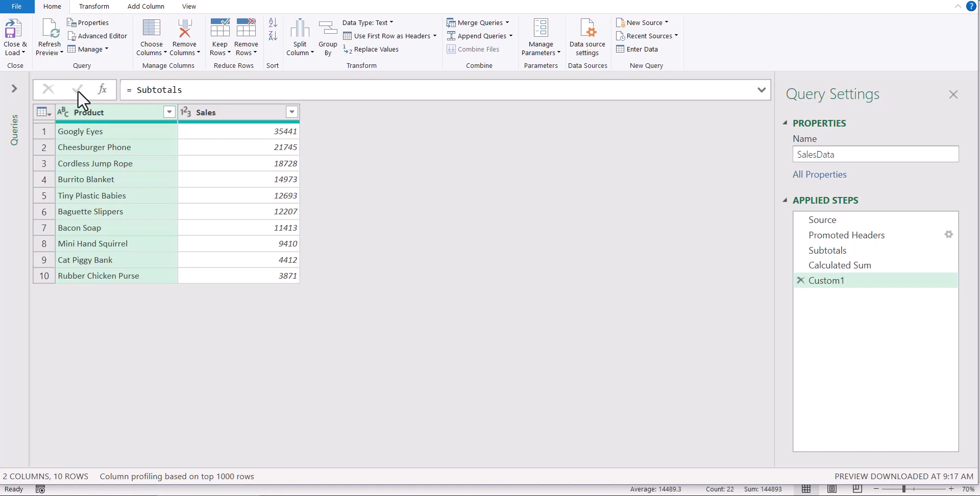
- Rename the Calculated Sum applied step to "TotalSales"
click(840, 265)
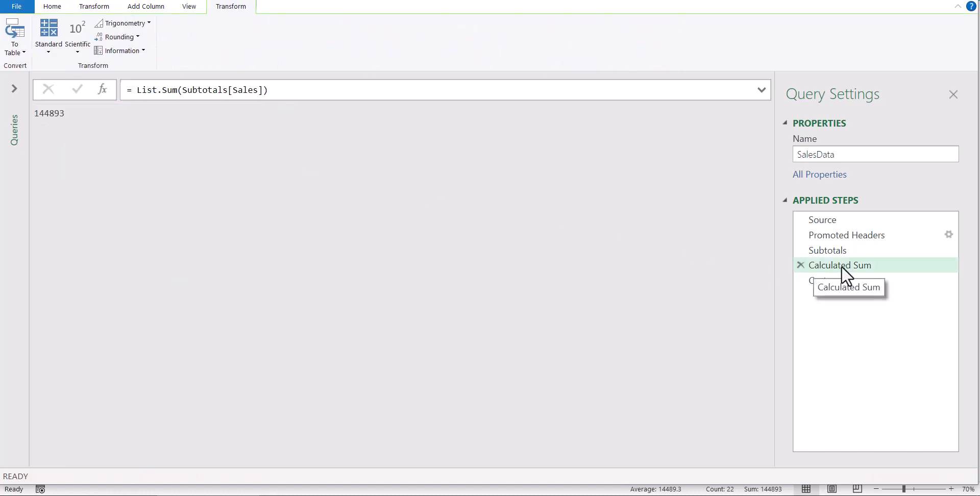
right_click(841, 266)
click(743, 262)
text(Tot)
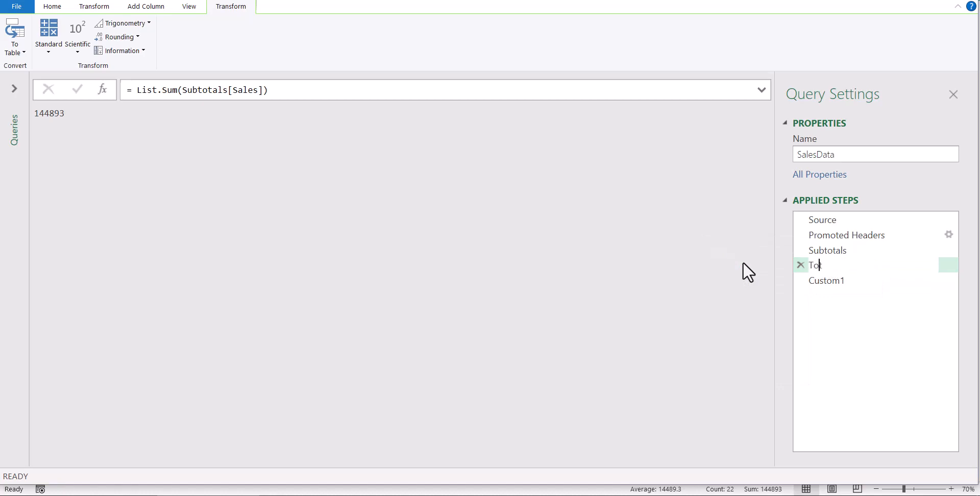
text(alSales)
- Rename the Custom1 applied step to "Return2Data"
right_click(816, 280)
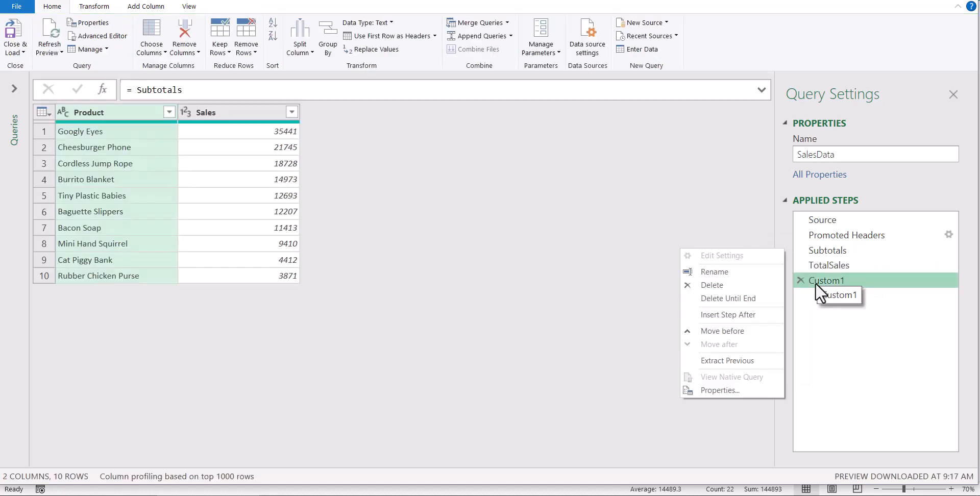
click(735, 275)
text(Retu)
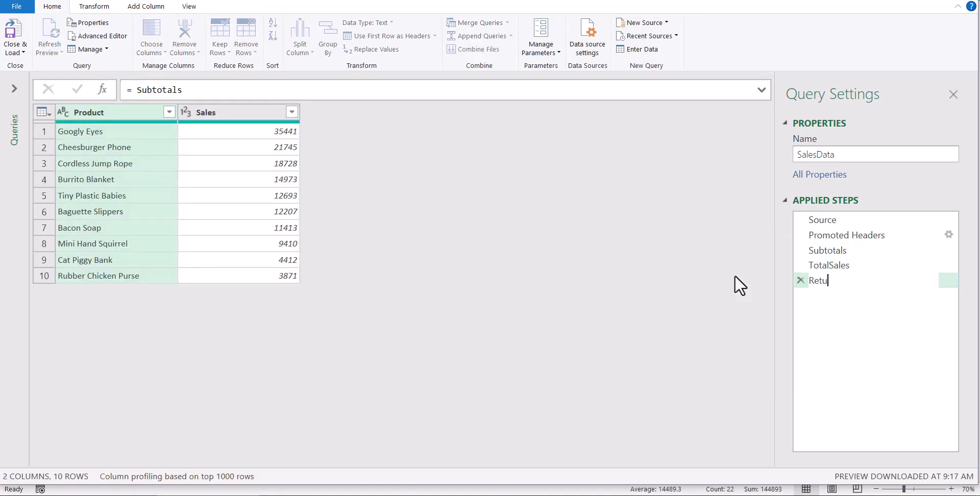
text(rnData)
key(Return)
- Add a Division column that divides each Sales value by the placeholder 1
click(242, 119)
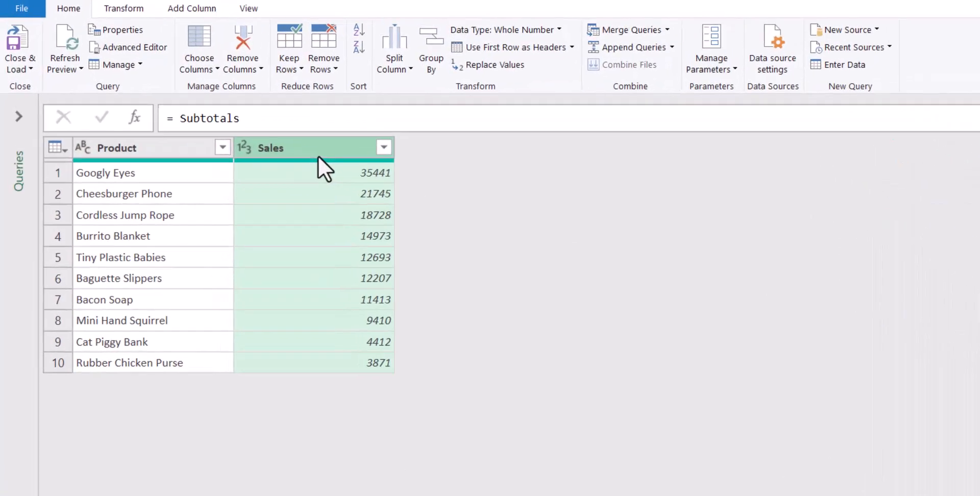
click(199, 8)
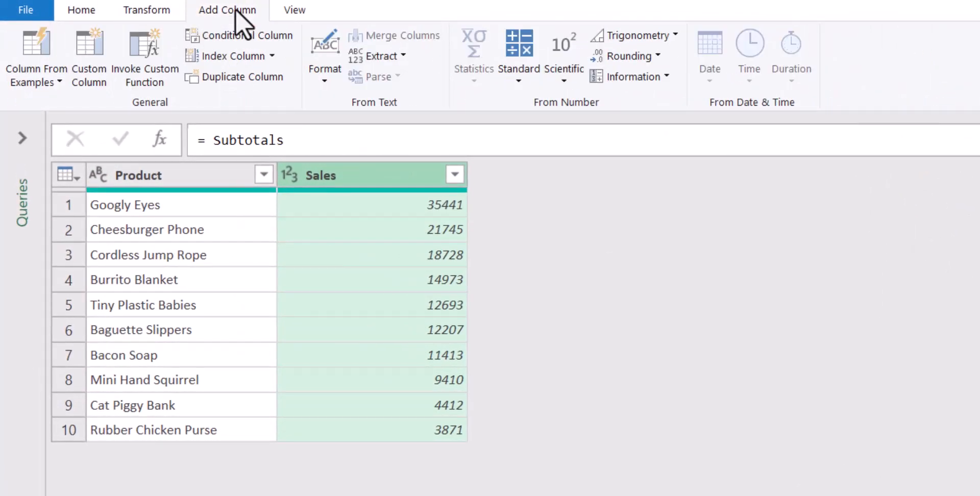
click(535, 56)
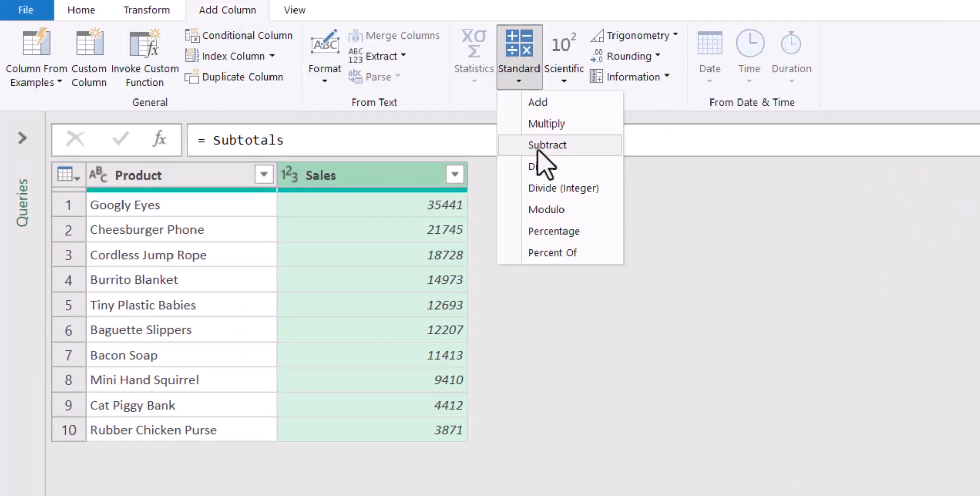
click(544, 166)
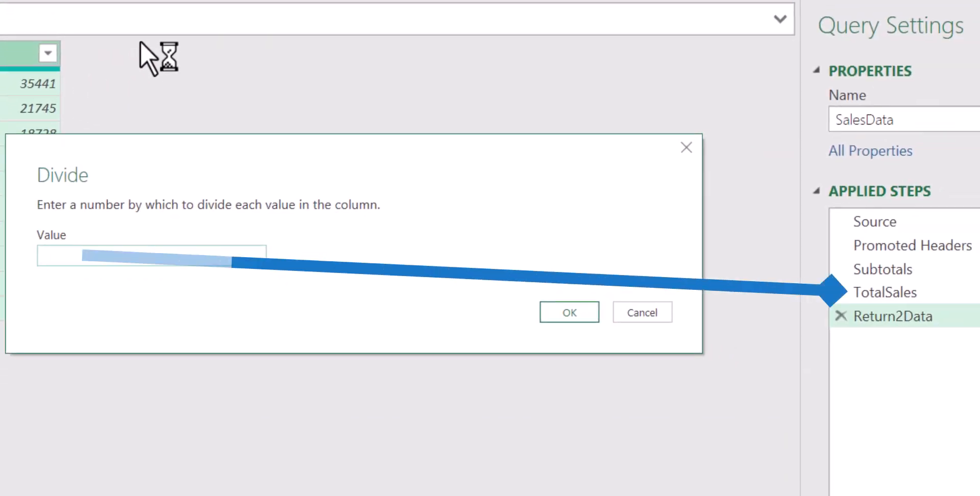
text(TotalSales)
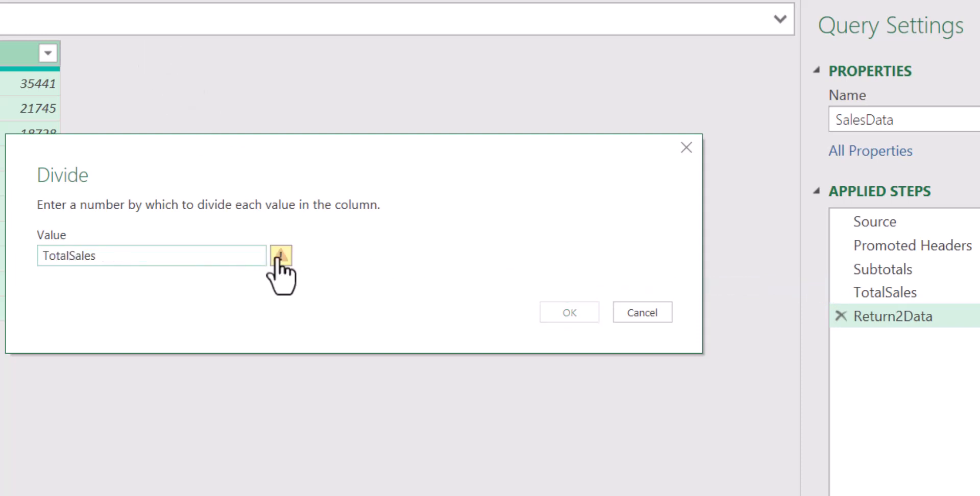
drag(166, 258, 6, 257)
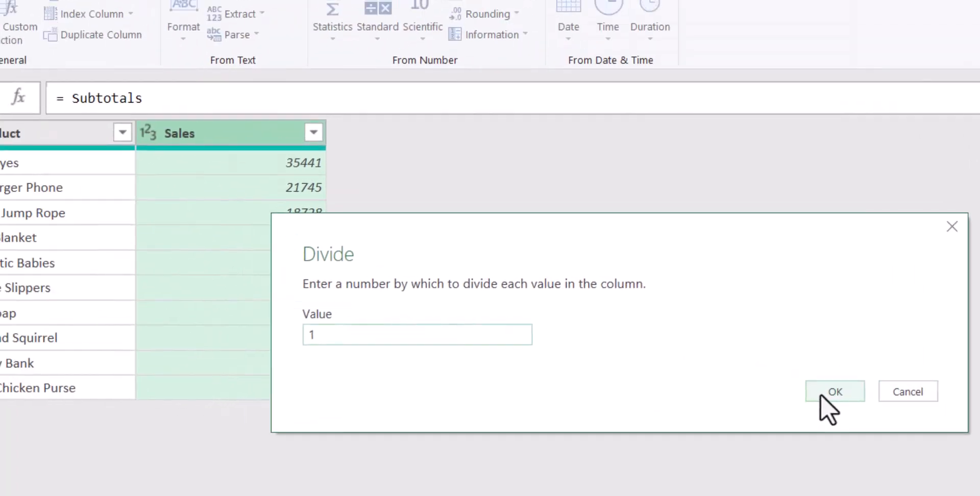
click(569, 312)
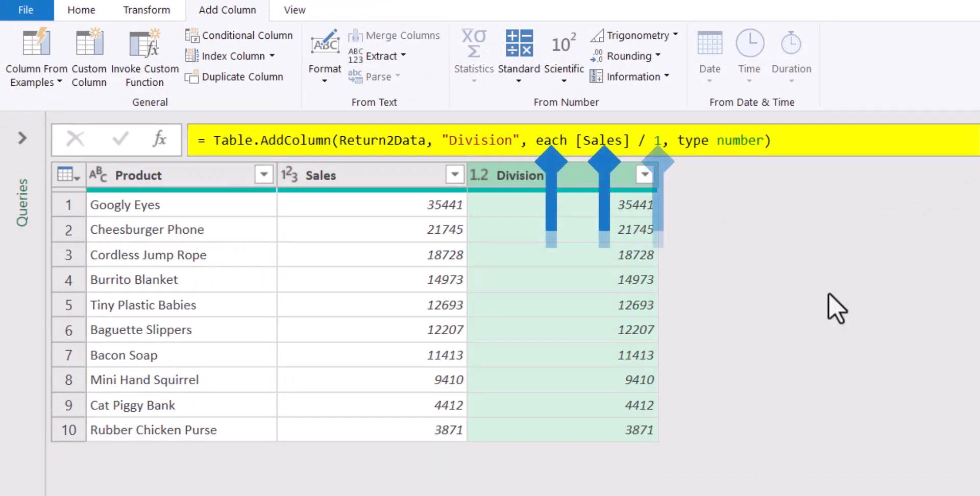
- Replace the divisor 1 in the Division column's formula with TotalSales
double_click(658, 139)
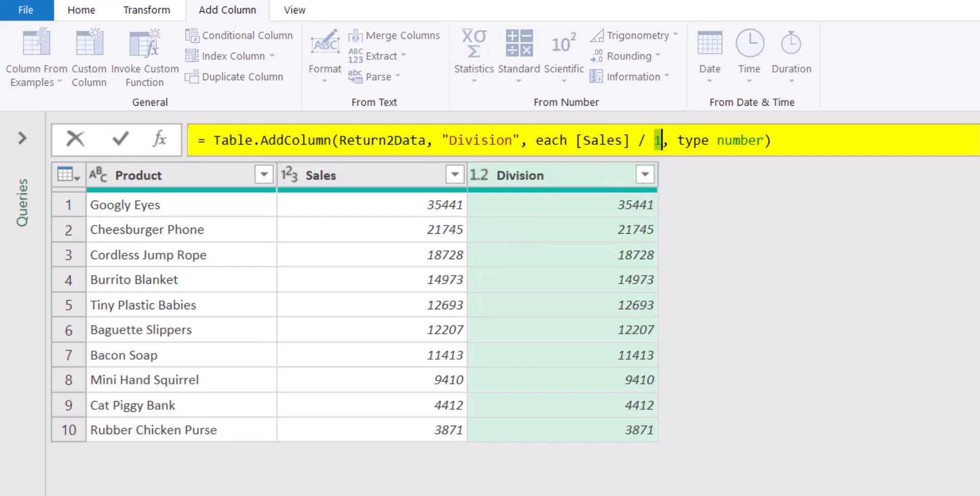
text(TotalSales)
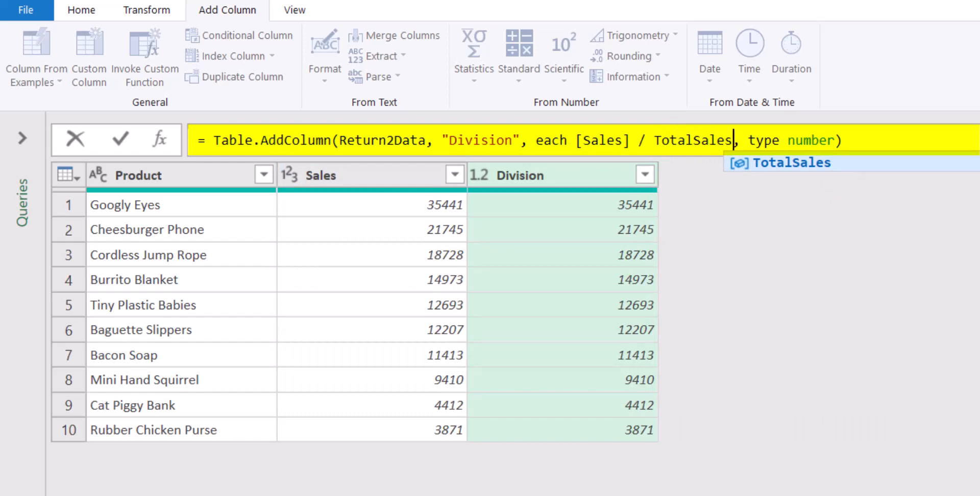
key(Return)
- Set the Division column's data type to Percentage and rename the column "% of Sales"
click(483, 174)
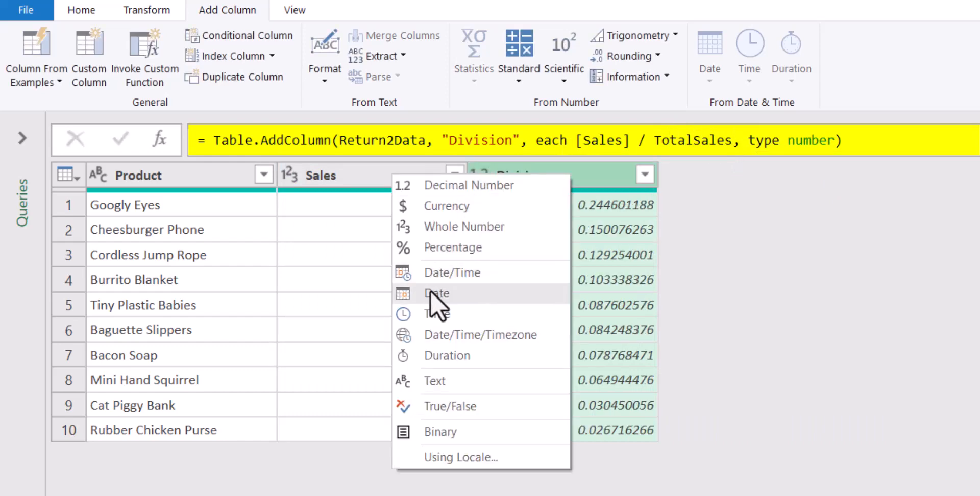
click(443, 248)
double_click(529, 176)
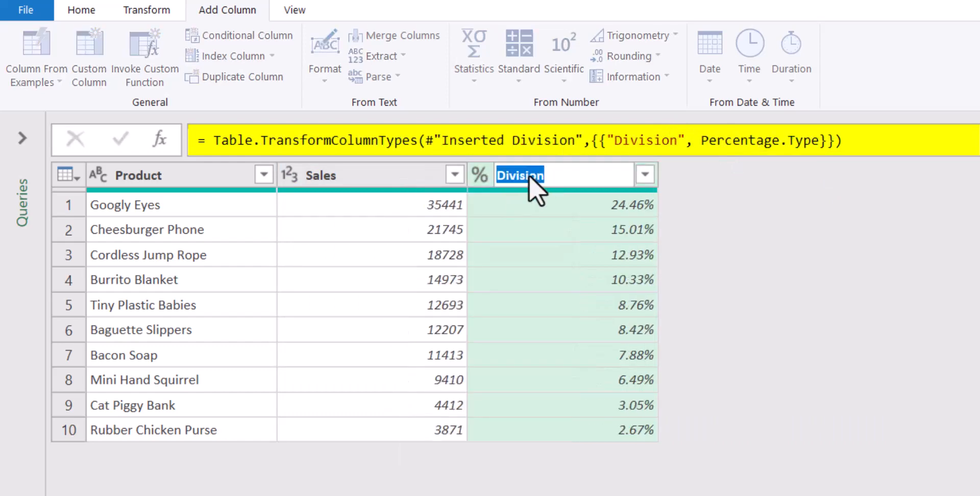
text(% of Sales)
key(Return)
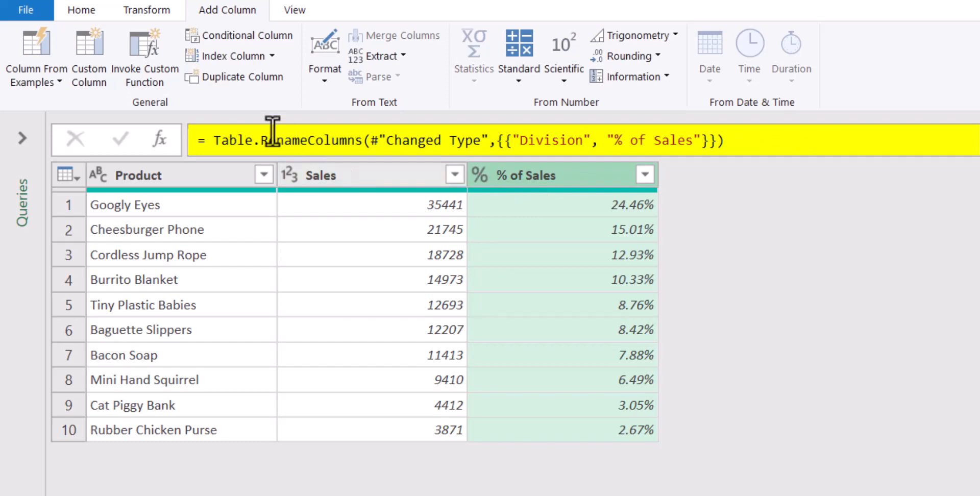
- Close the query editor and load the query as a table on the existing Sales worksheet at cell I1
click(80, 10)
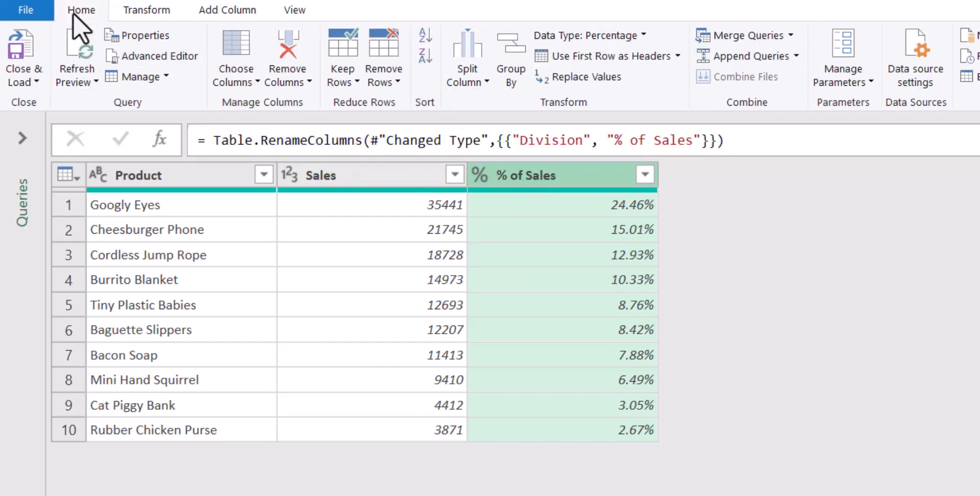
click(28, 81)
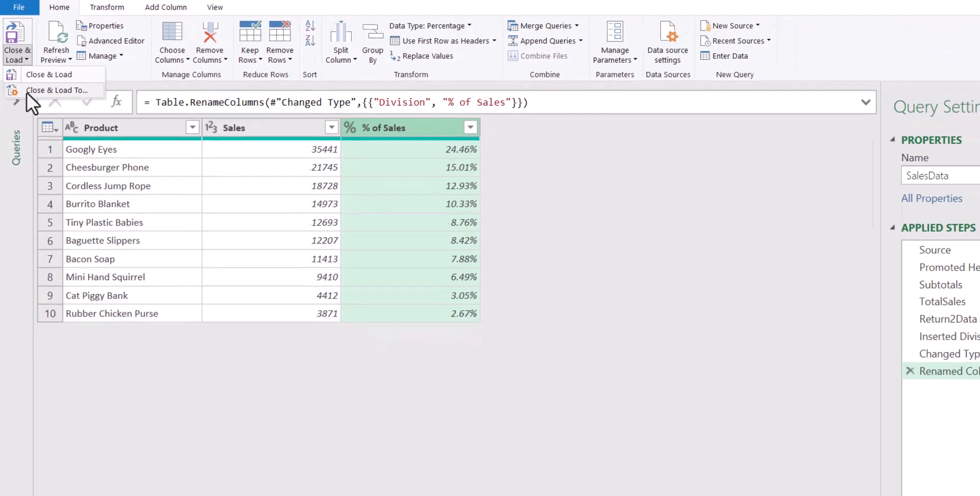
click(31, 100)
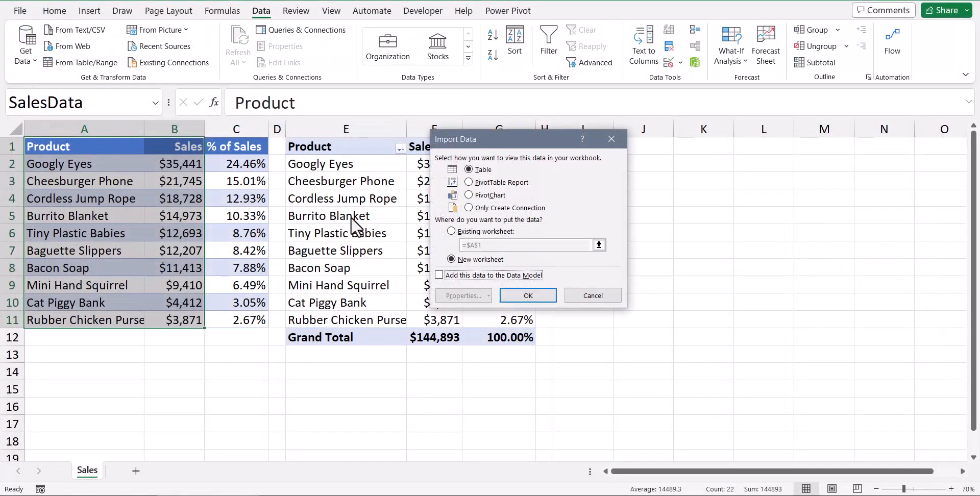
drag(513, 137, 423, 240)
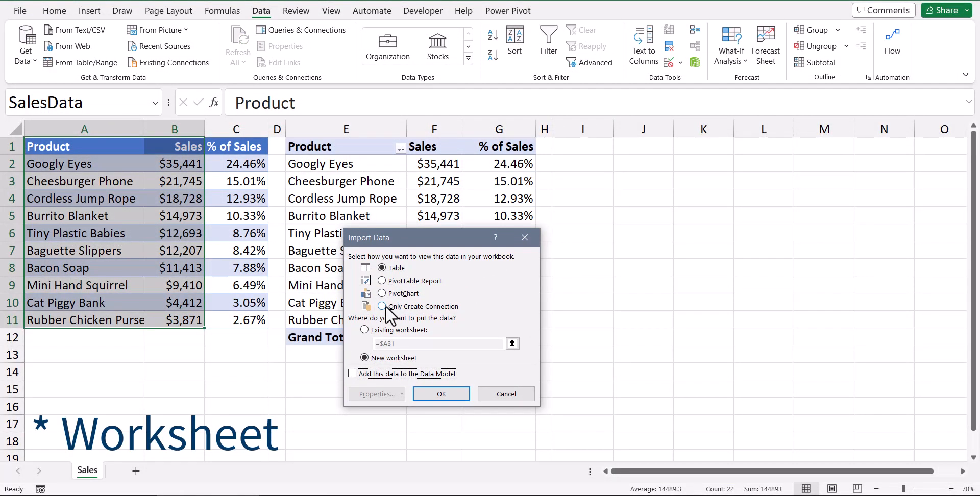
click(383, 330)
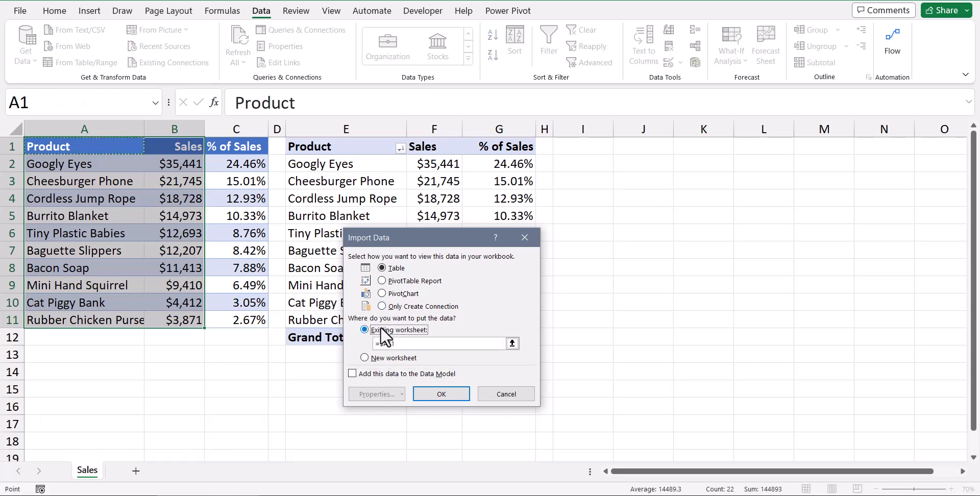
click(585, 149)
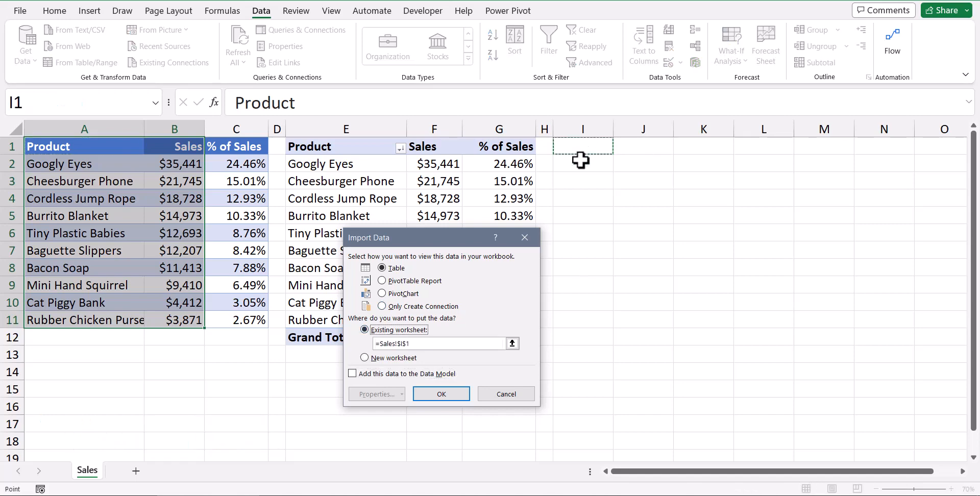
click(450, 390)
click(963, 133)
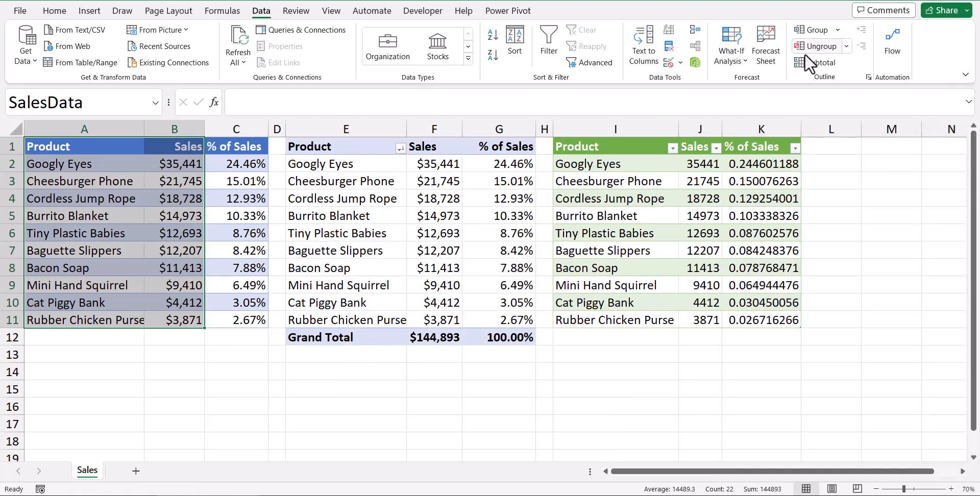
- Format the loaded query table's Sales column as Currency with no decimal places
click(702, 136)
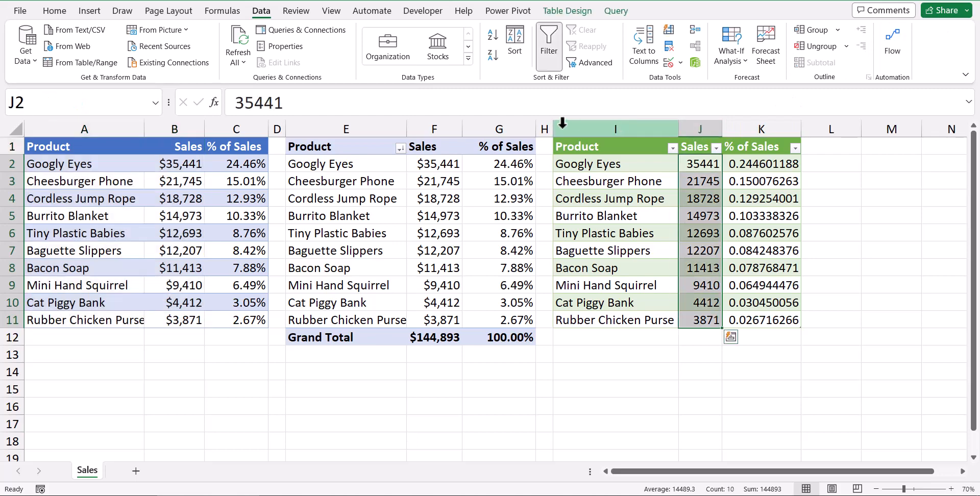
click(56, 10)
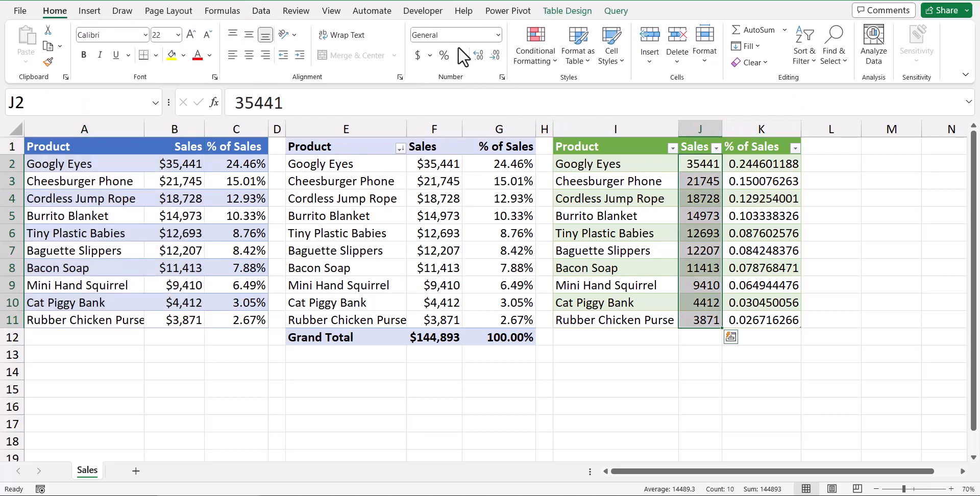
click(496, 35)
click(472, 123)
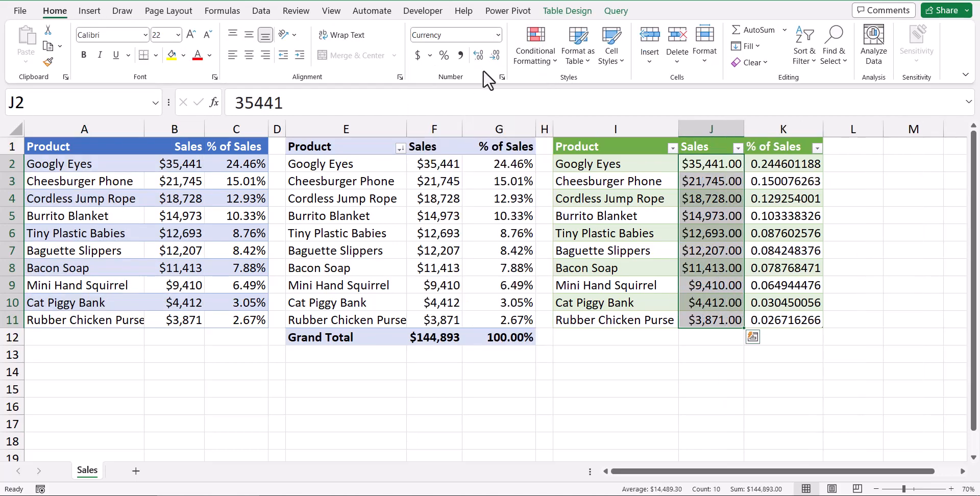
click(490, 55)
click(490, 55)
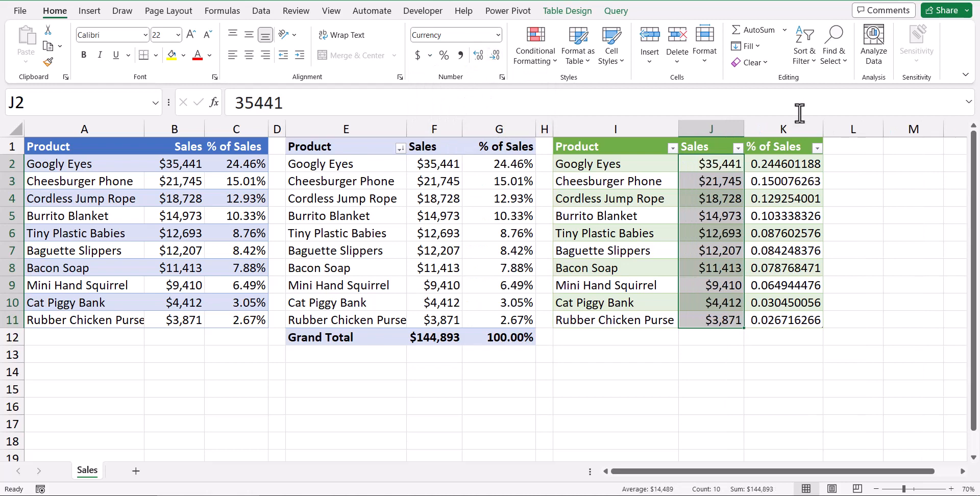
- Format the loaded query table's % of Sales column as a percentage with two decimal places
click(781, 134)
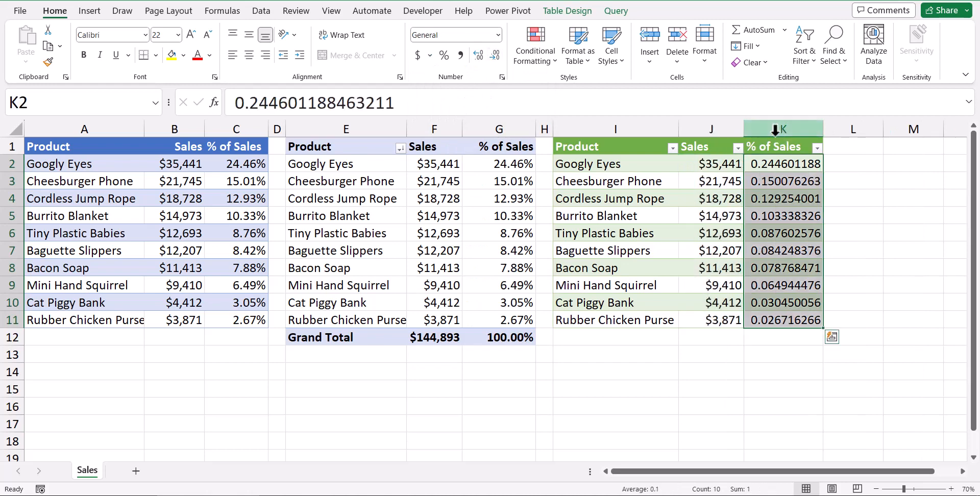
click(444, 55)
click(478, 56)
click(479, 55)
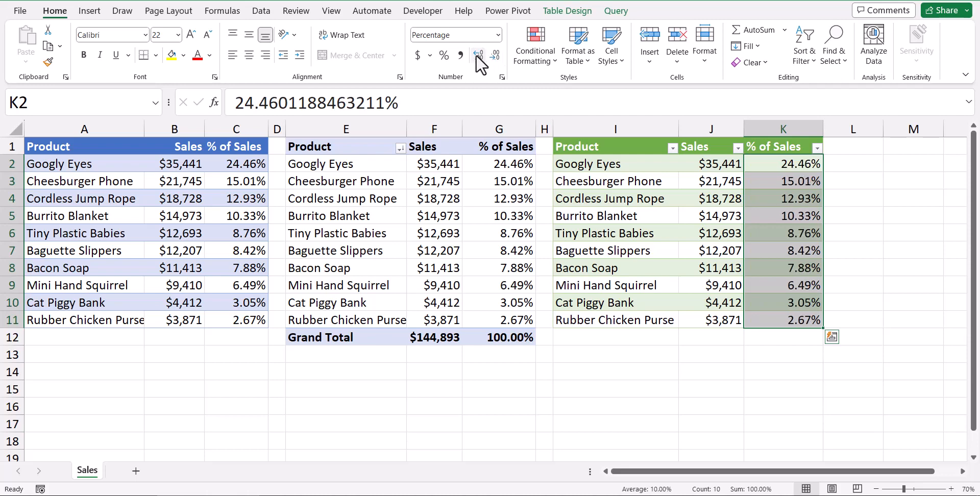
- Add a total row to the loaded query table and set its Sales column total to Sum
click(705, 249)
click(556, 10)
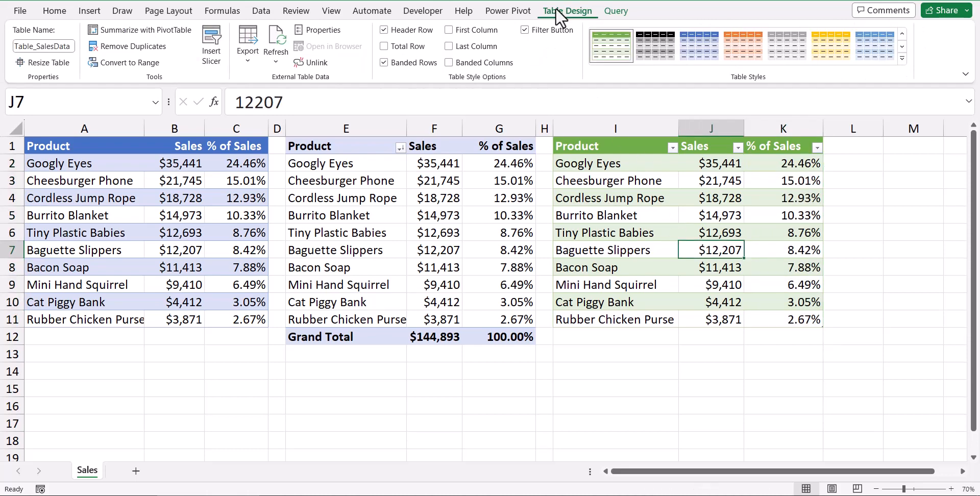
click(406, 47)
click(711, 336)
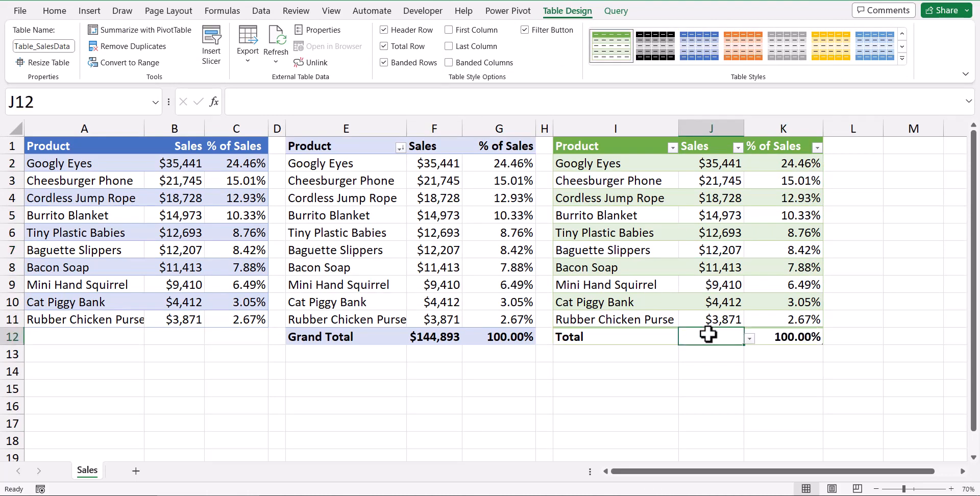
click(751, 339)
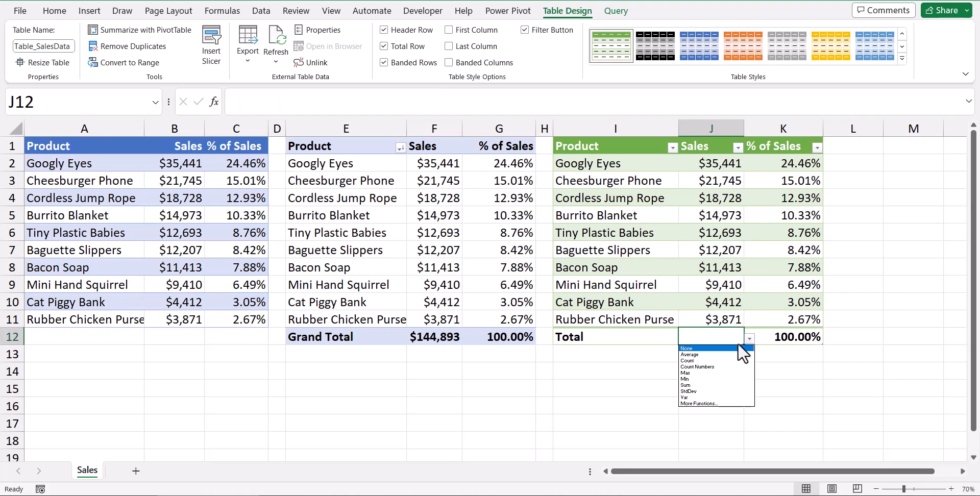
click(690, 383)
- Show the workbook's queries and open the SalesData query for editing in Power Query
click(98, 151)
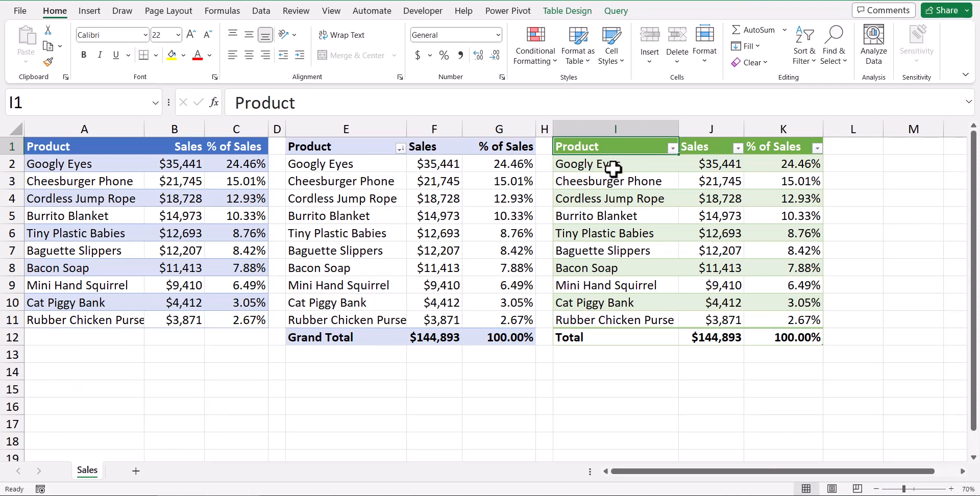
click(262, 11)
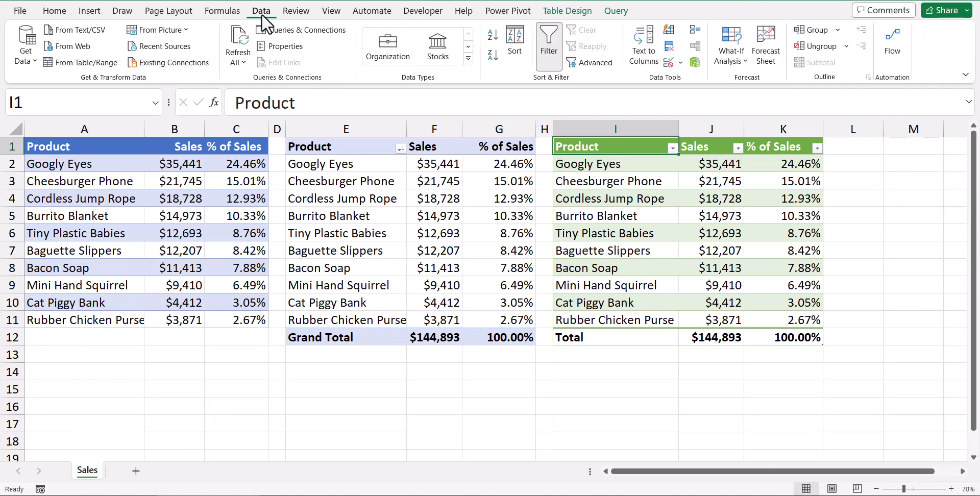
click(296, 30)
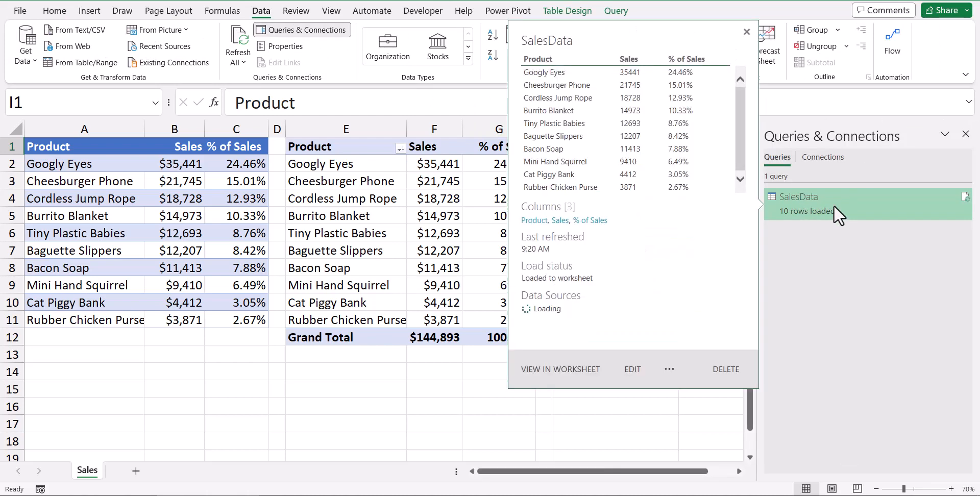
right_click(839, 221)
click(853, 243)
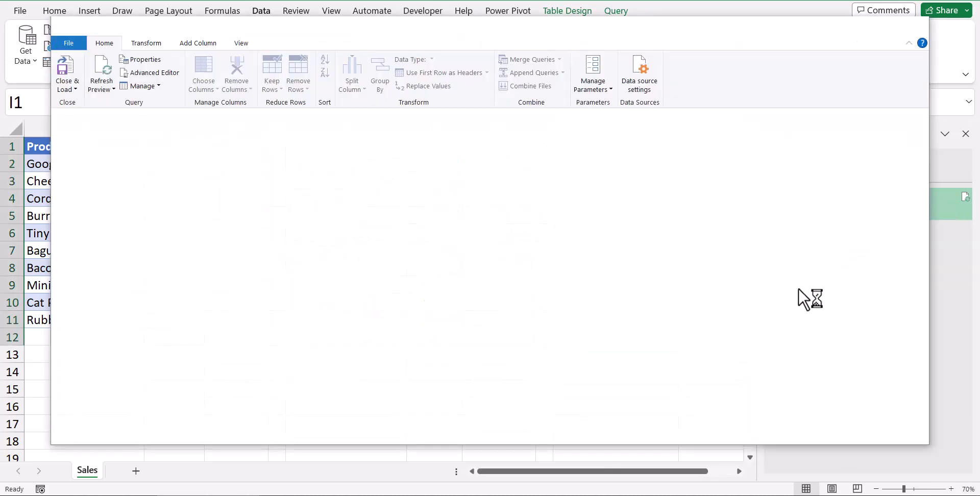
- Replace TotalSales in the Inserted Division formula with the TotalSales step's expression, List.Sum(Subtotals[Sales])
click(856, 299)
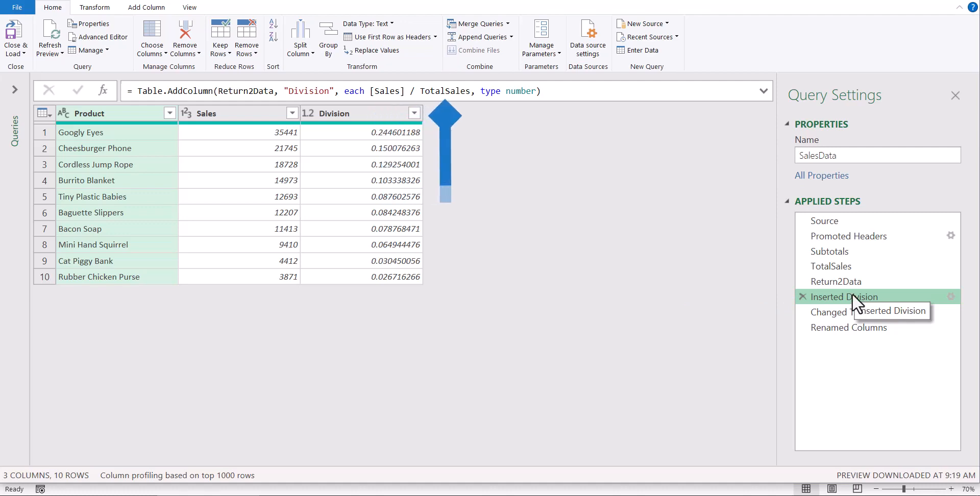
click(838, 269)
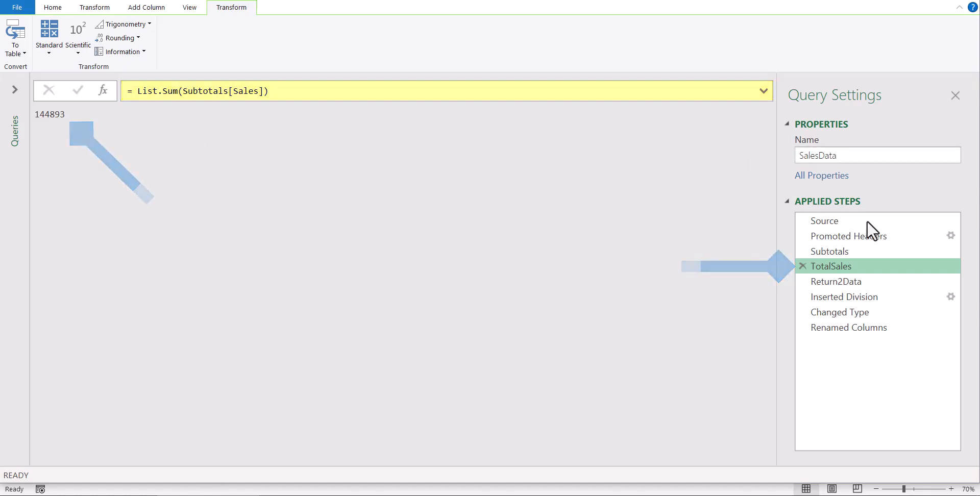
click(874, 300)
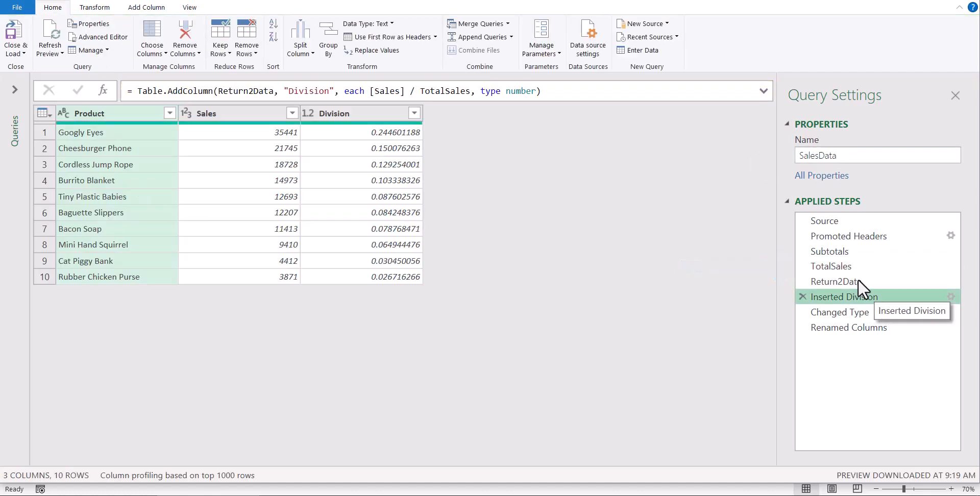
click(850, 267)
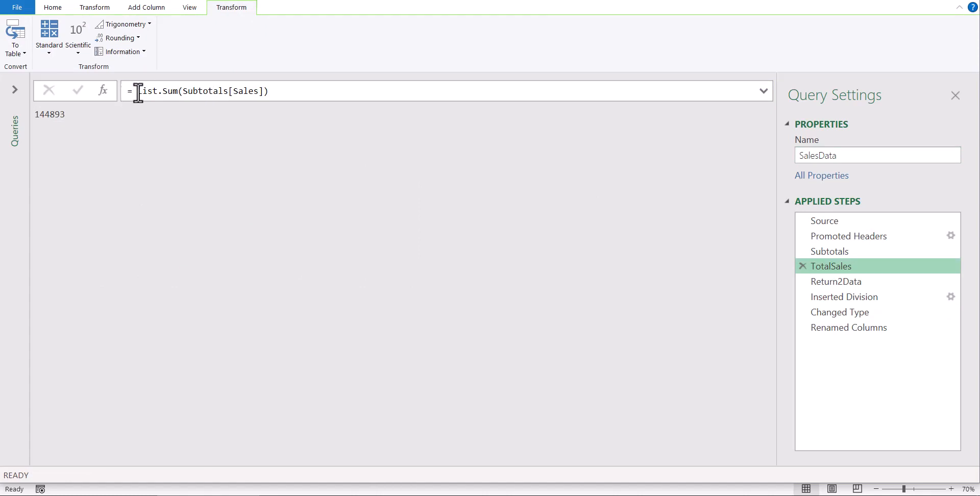
drag(137, 90, 309, 97)
key(ctrl+c)
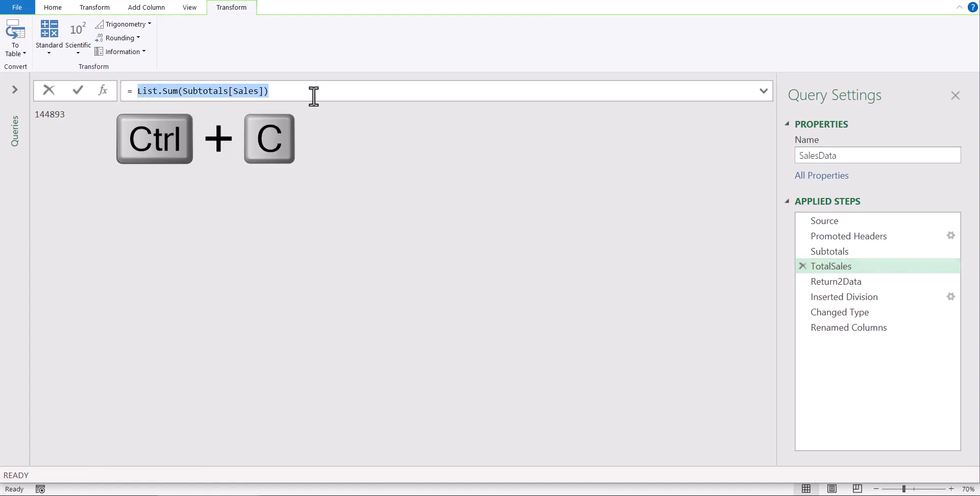
click(855, 298)
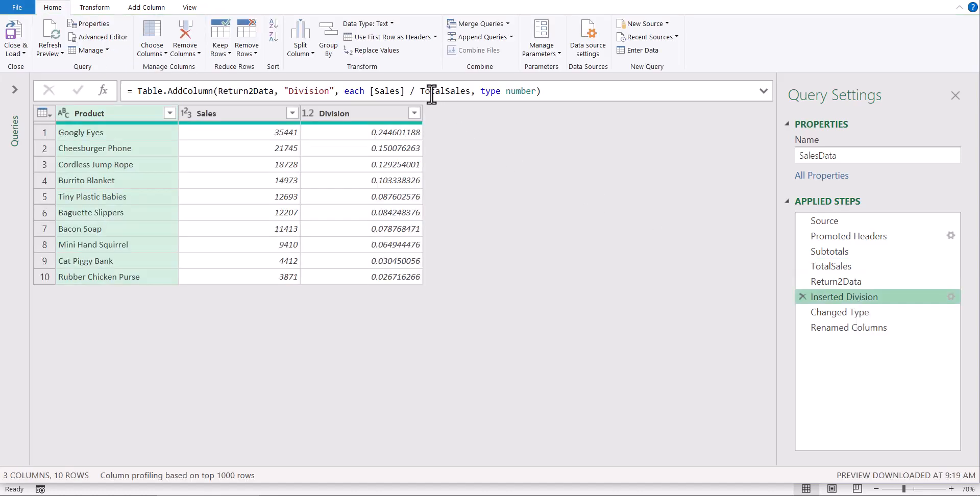
double_click(432, 92)
key(ctrl+v)
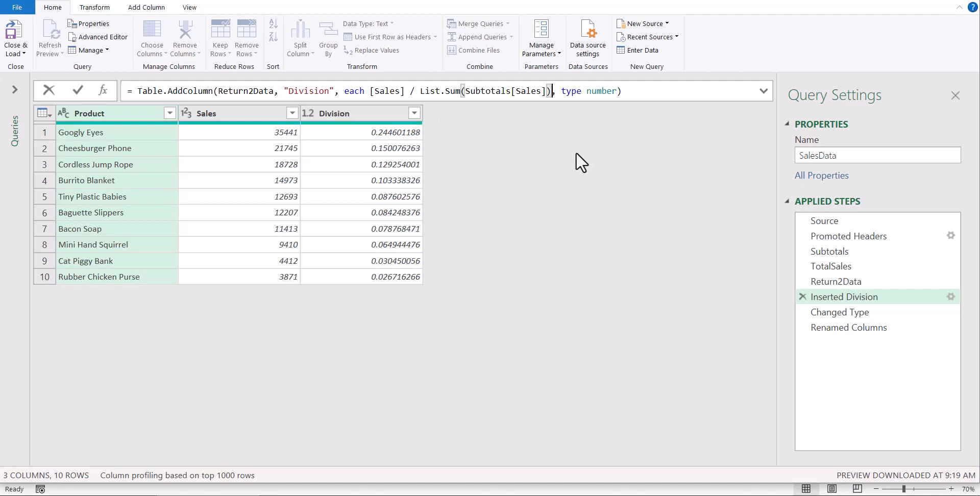
key(Return)
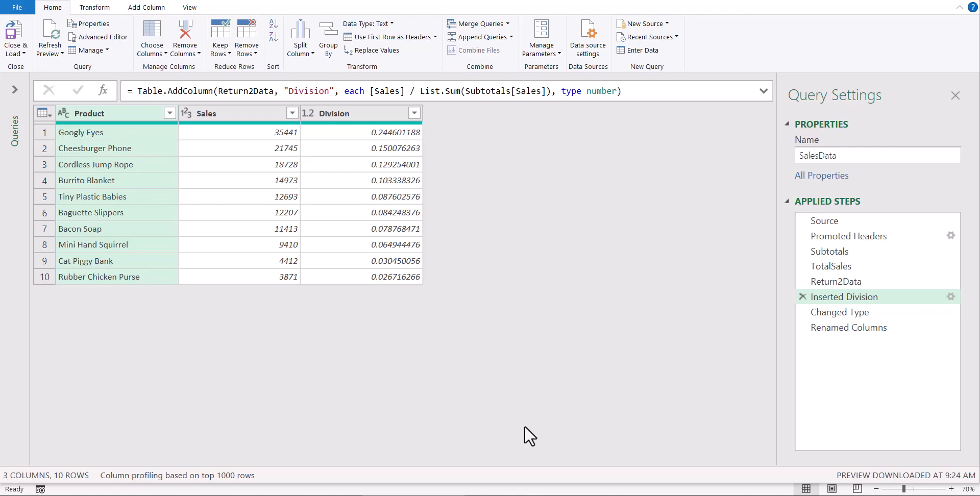
- Delete the TotalSales and Return2Data applied steps from the SalesData query
click(831, 266)
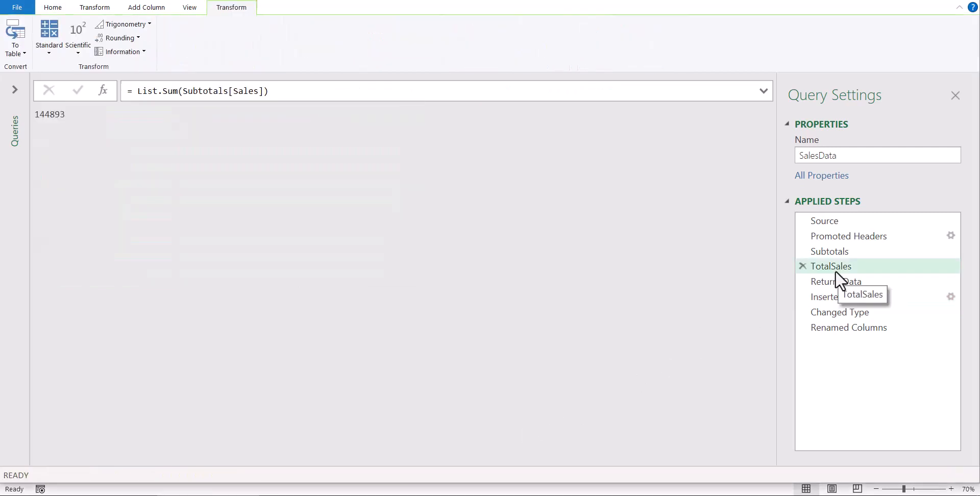
click(801, 266)
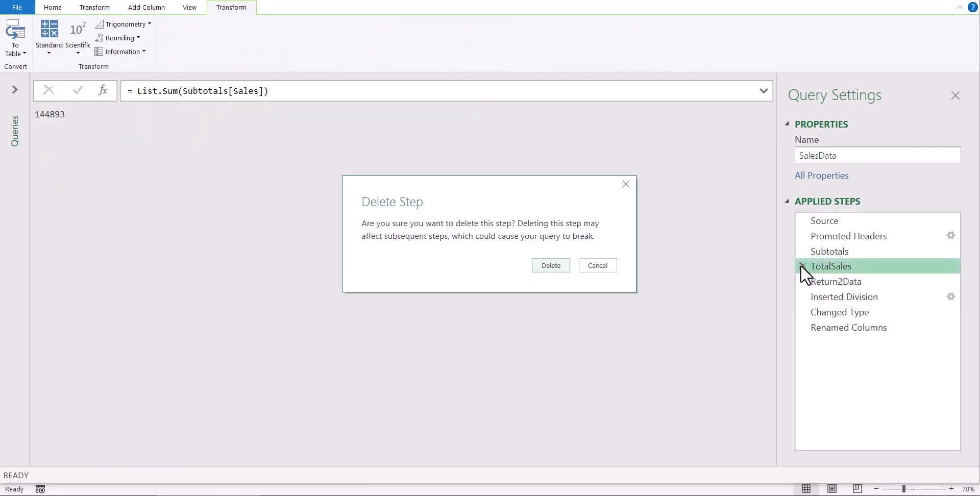
key(Return)
click(843, 283)
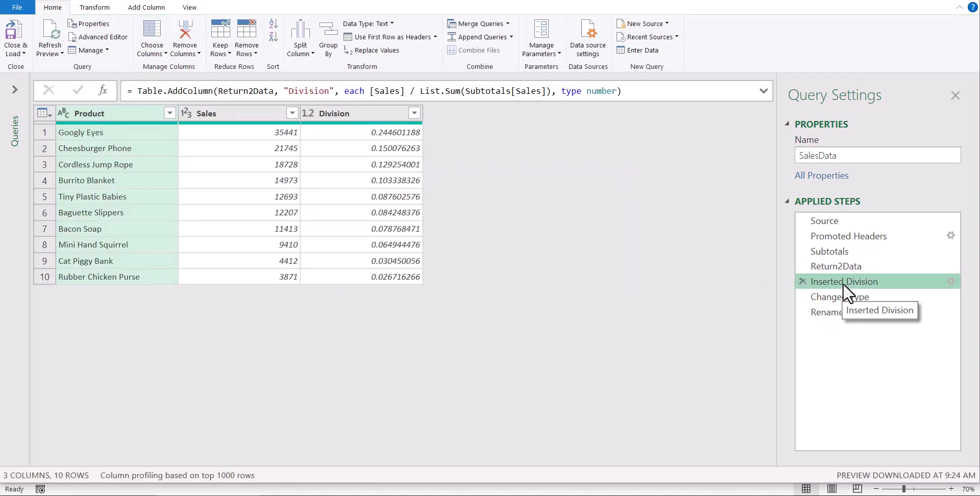
click(808, 265)
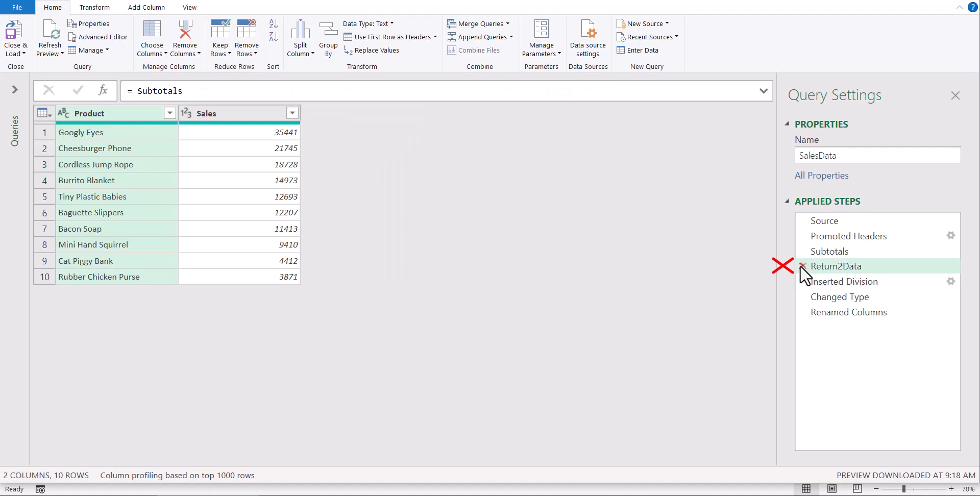
click(802, 265)
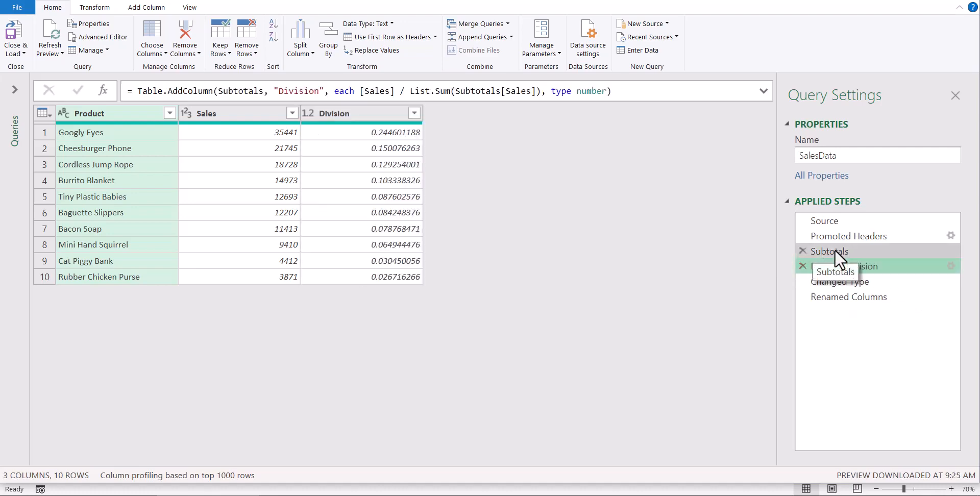
- Review the SalesData query's applied steps one by one, from Source through Changed Type
click(863, 222)
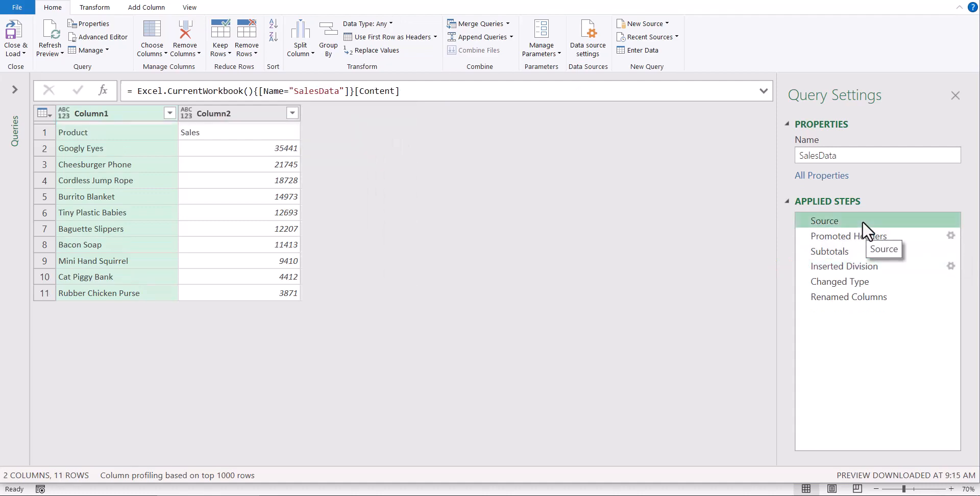
click(865, 234)
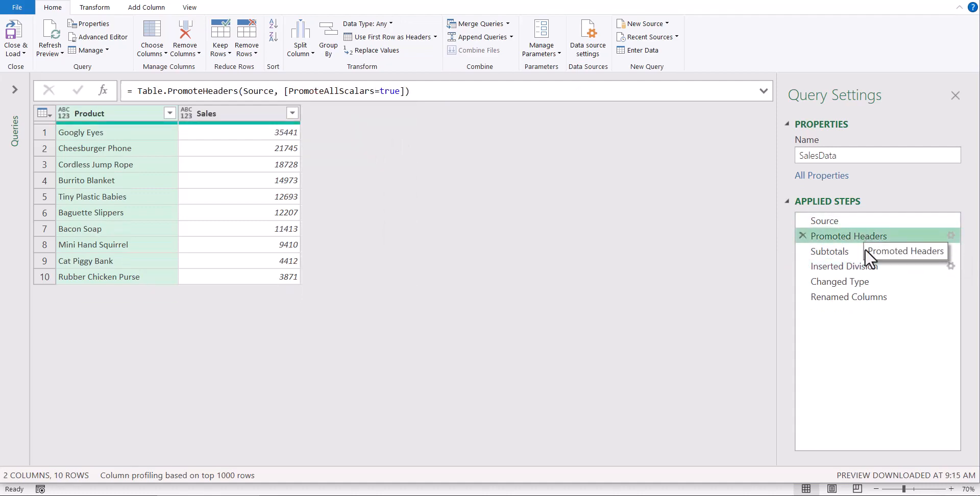
click(865, 250)
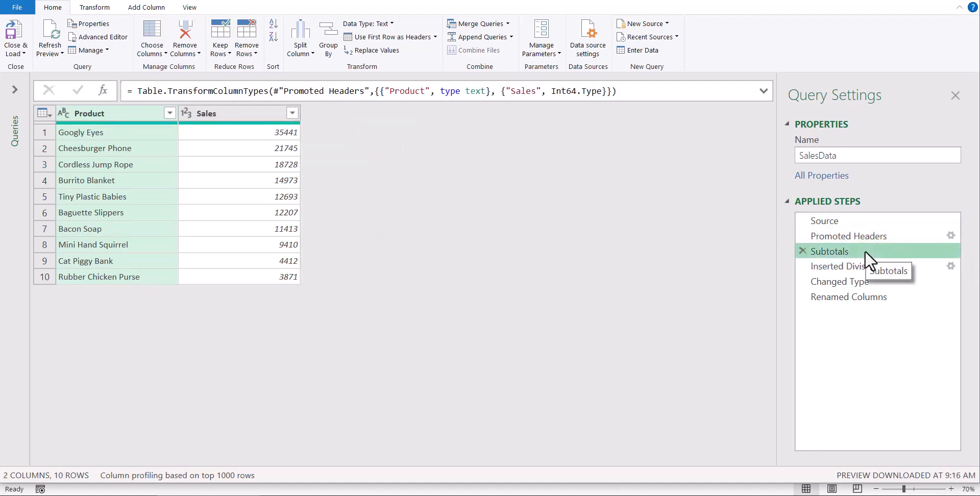
click(864, 265)
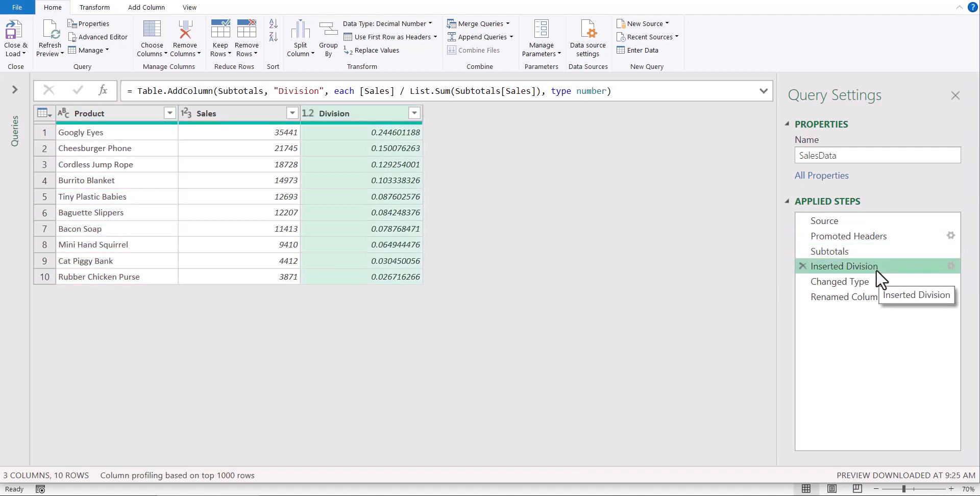
click(871, 282)
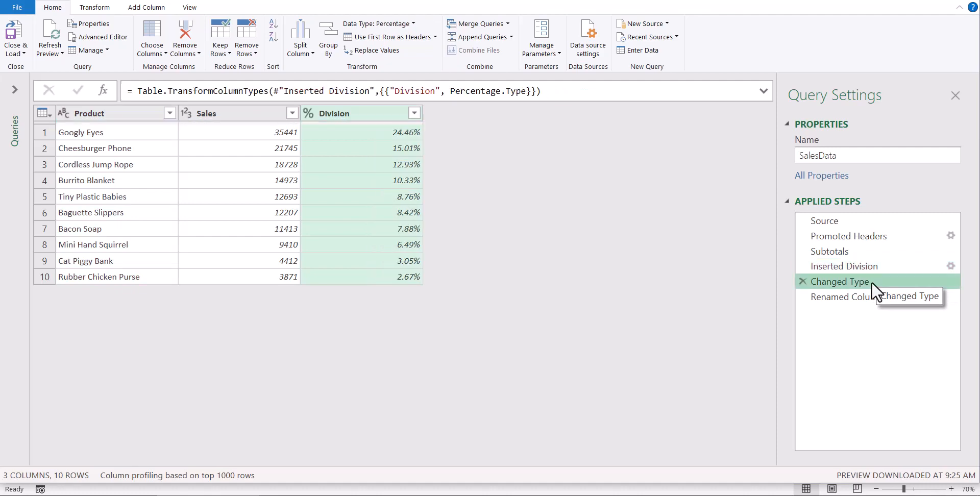
- Replace type number in the Inserted Division formula with Percentage.Type, copied from the Changed Type step's formula
click(868, 268)
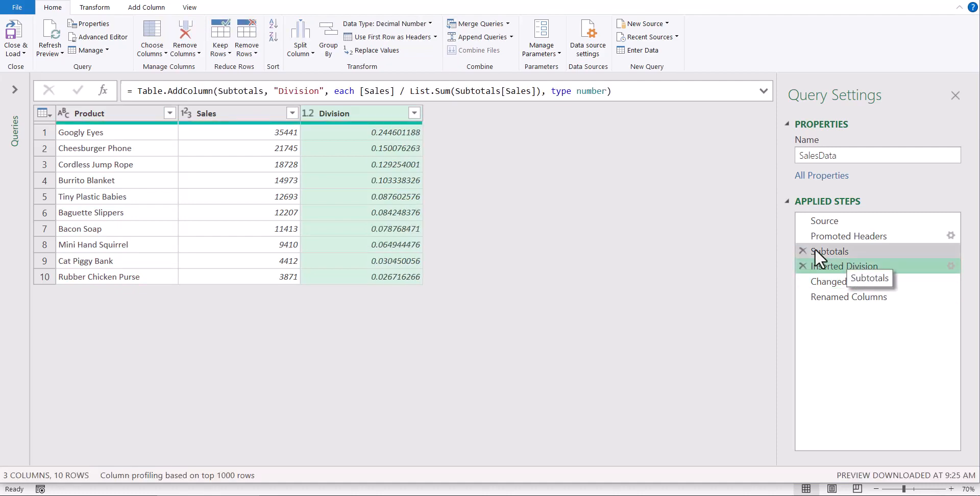
drag(552, 92, 607, 92)
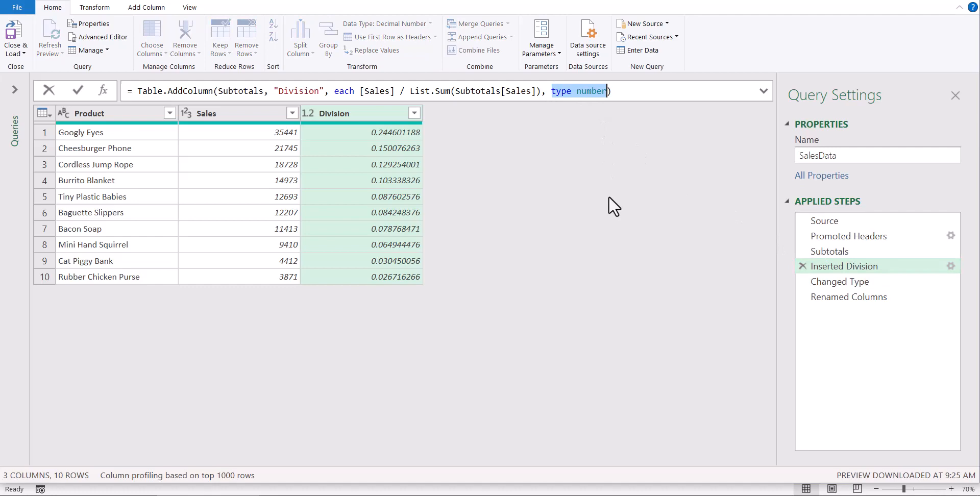
click(829, 281)
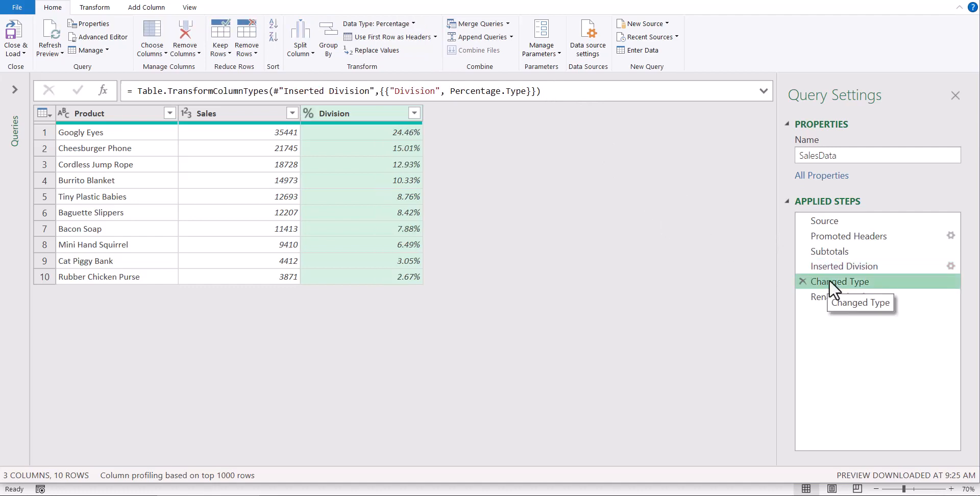
drag(451, 92, 526, 92)
key(ctrl+c)
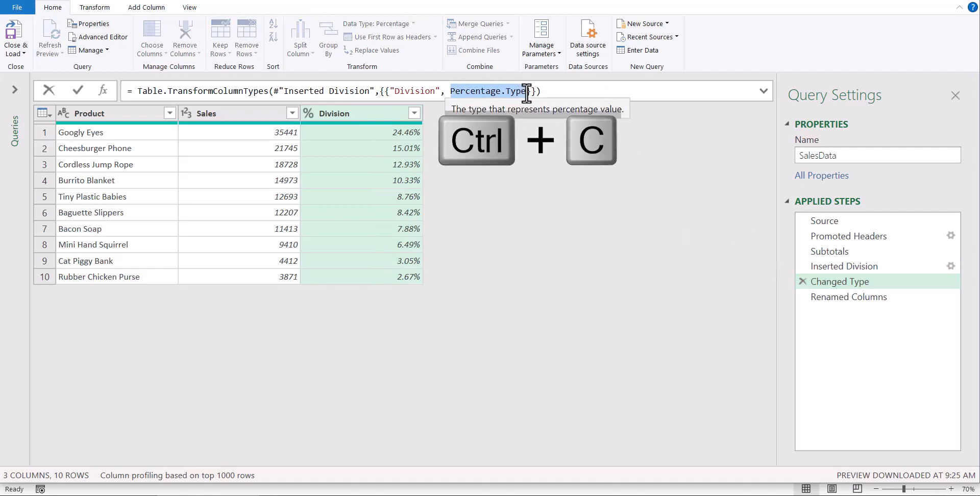
click(838, 268)
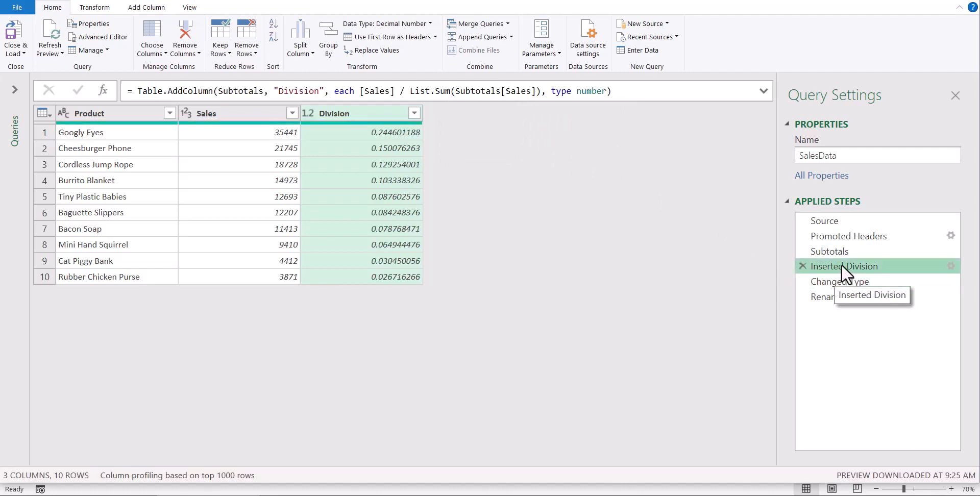
click(552, 90)
drag(551, 91, 606, 91)
key(ctrl+v)
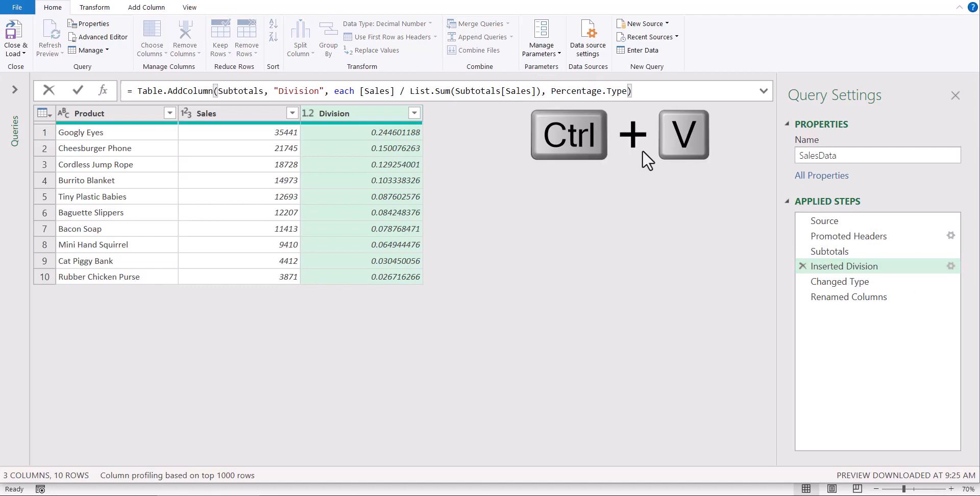
click(79, 90)
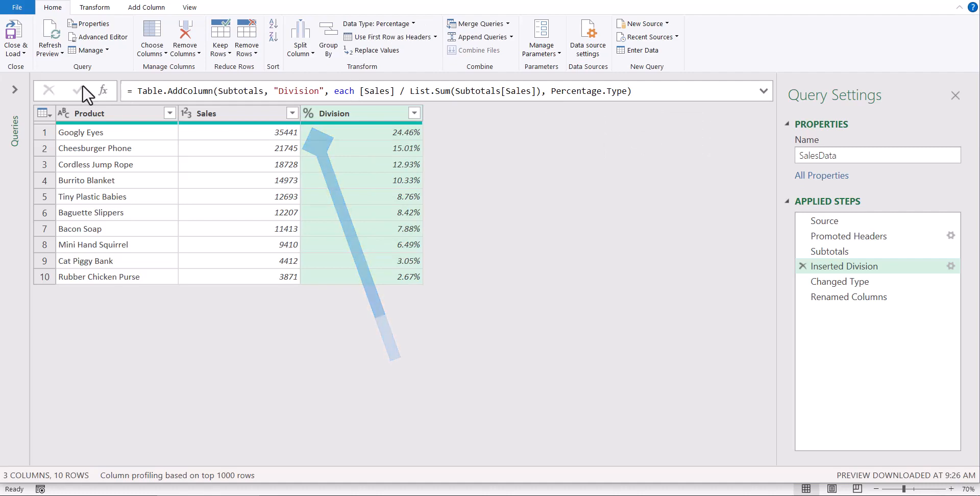
- Replace the column name Division in the Inserted Division formula with % of Sales, copied from the Renamed Columns step
click(881, 299)
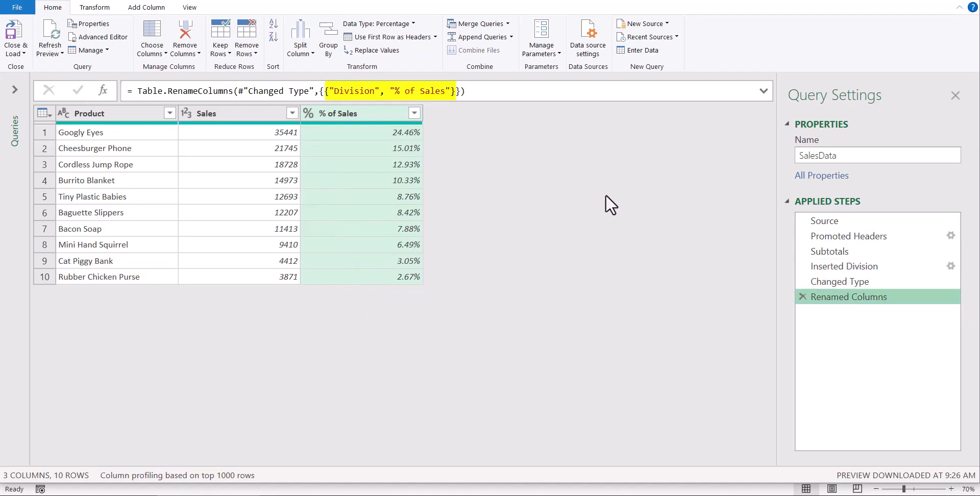
drag(394, 91, 446, 92)
key(ctrl+c)
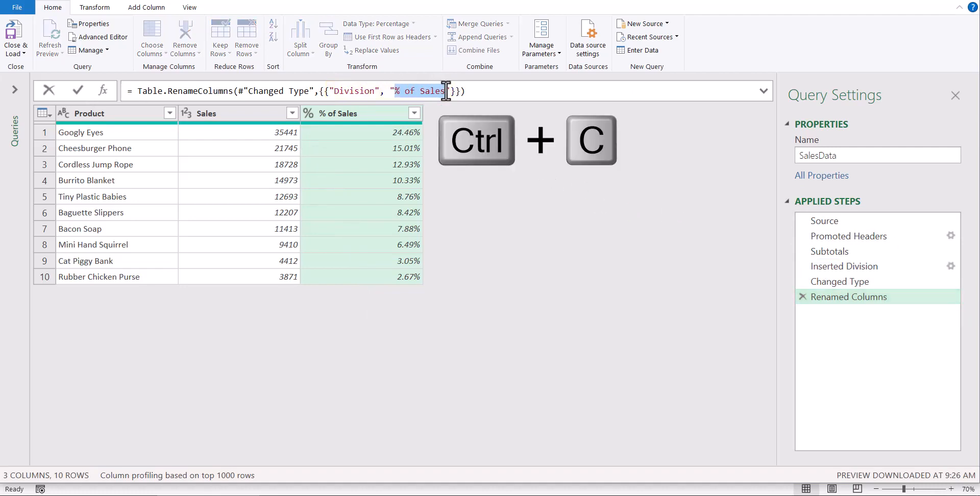
click(837, 267)
click(836, 266)
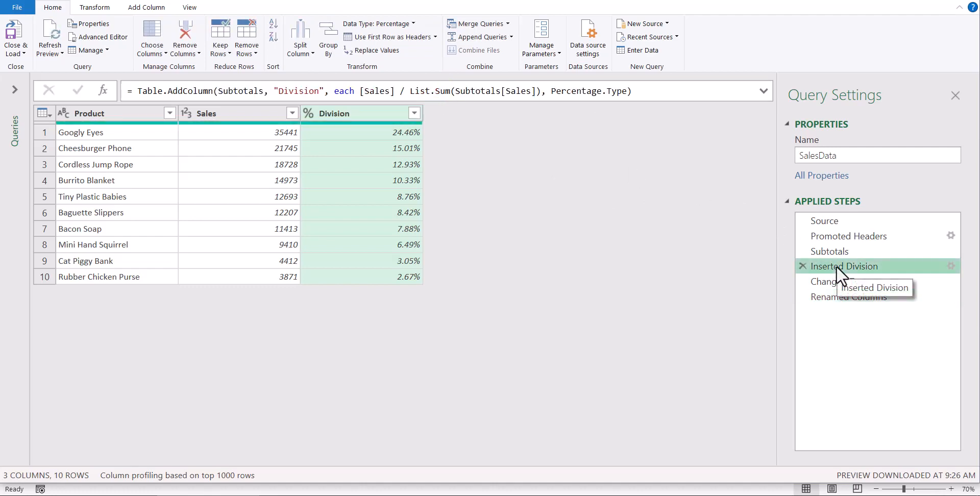
double_click(301, 91)
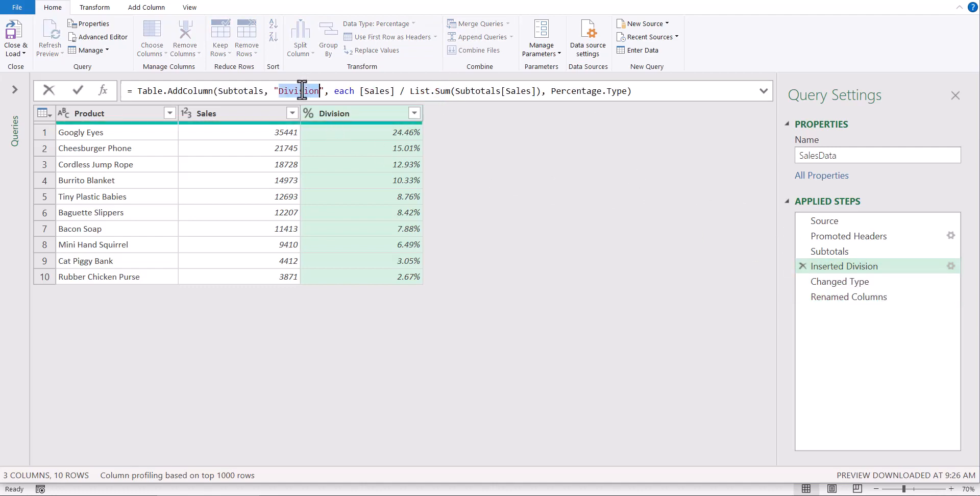
key(ctrl+v)
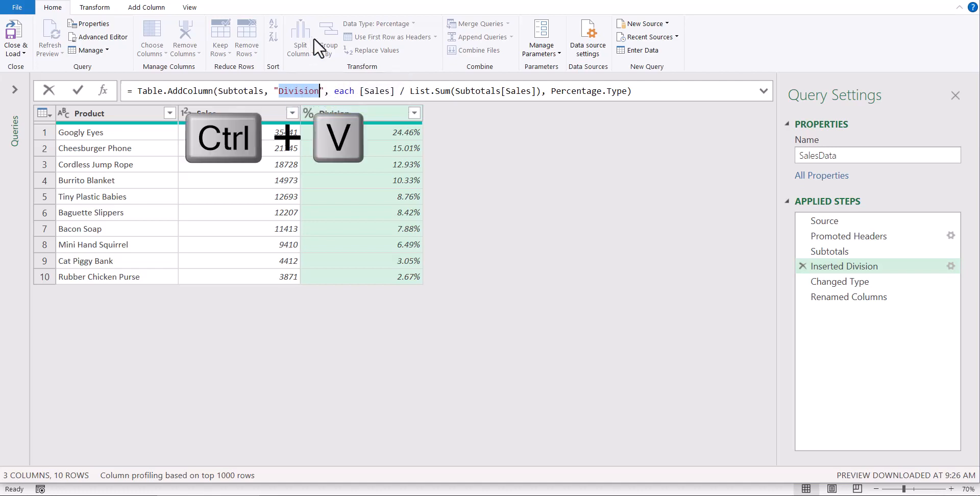
click(77, 91)
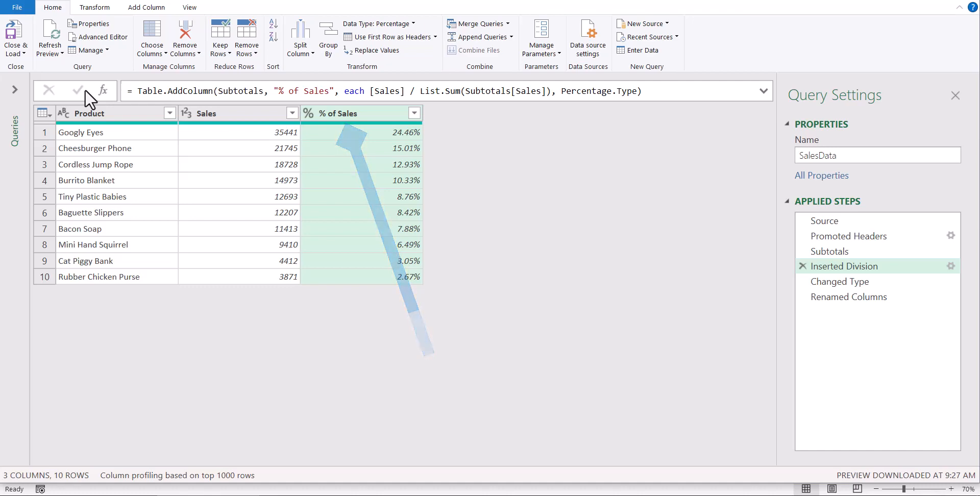
- Delete the Changed Type and Renamed Columns applied steps, and close and load the query back to the worksheet
click(802, 282)
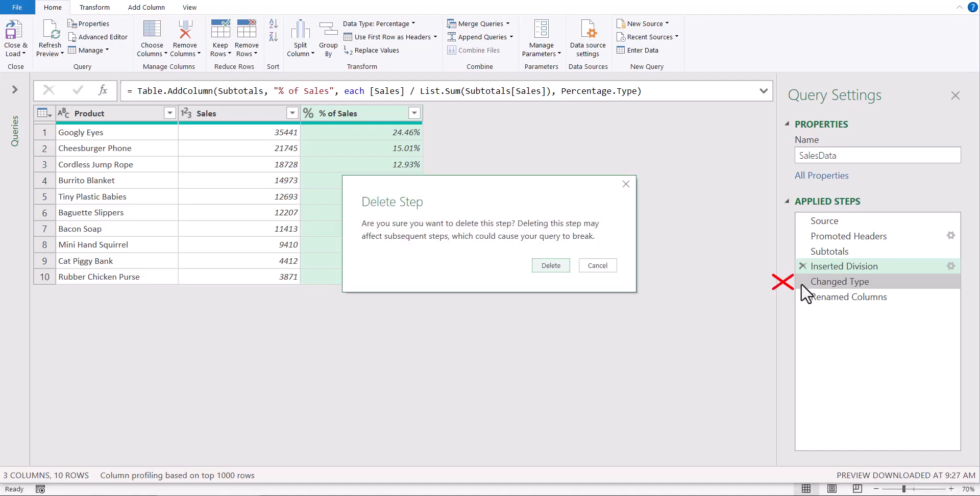
click(553, 266)
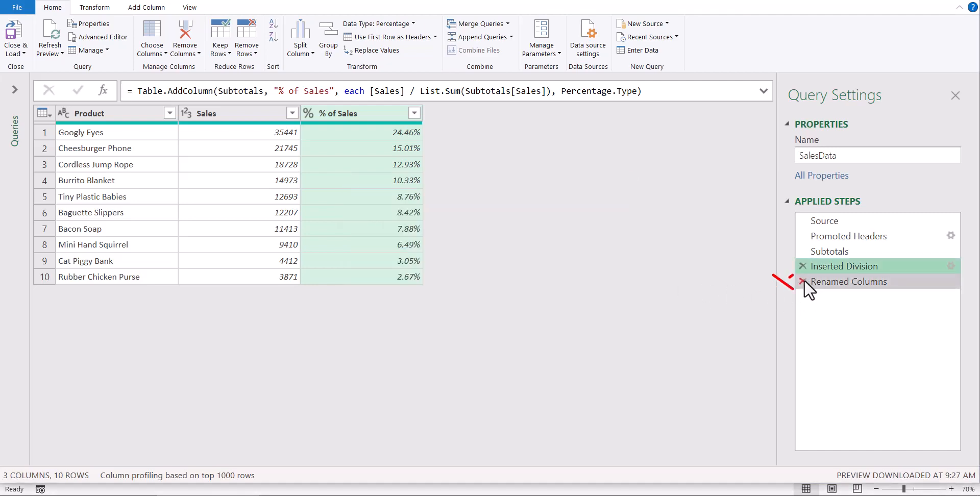
click(803, 281)
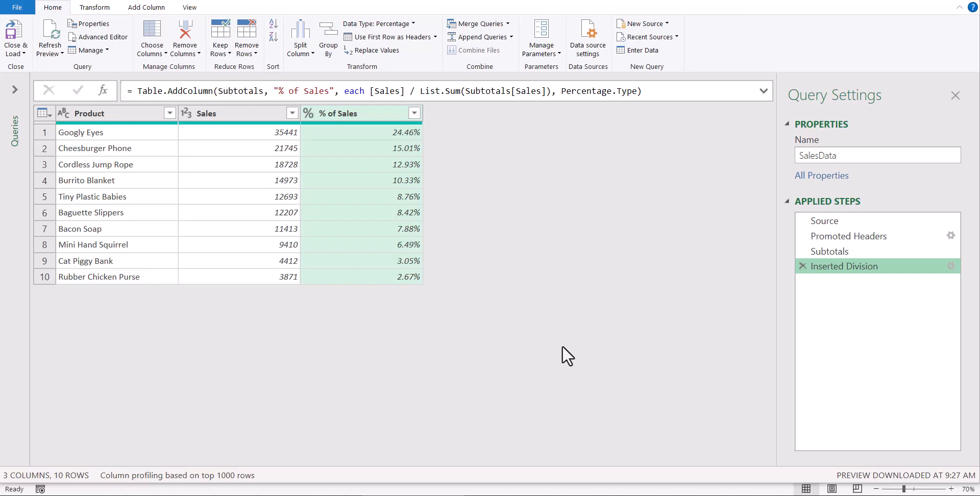
click(13, 31)
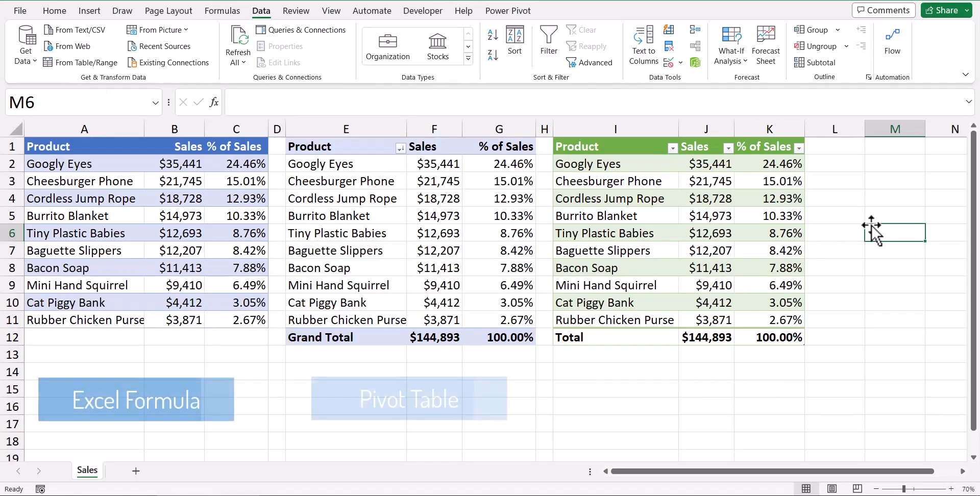